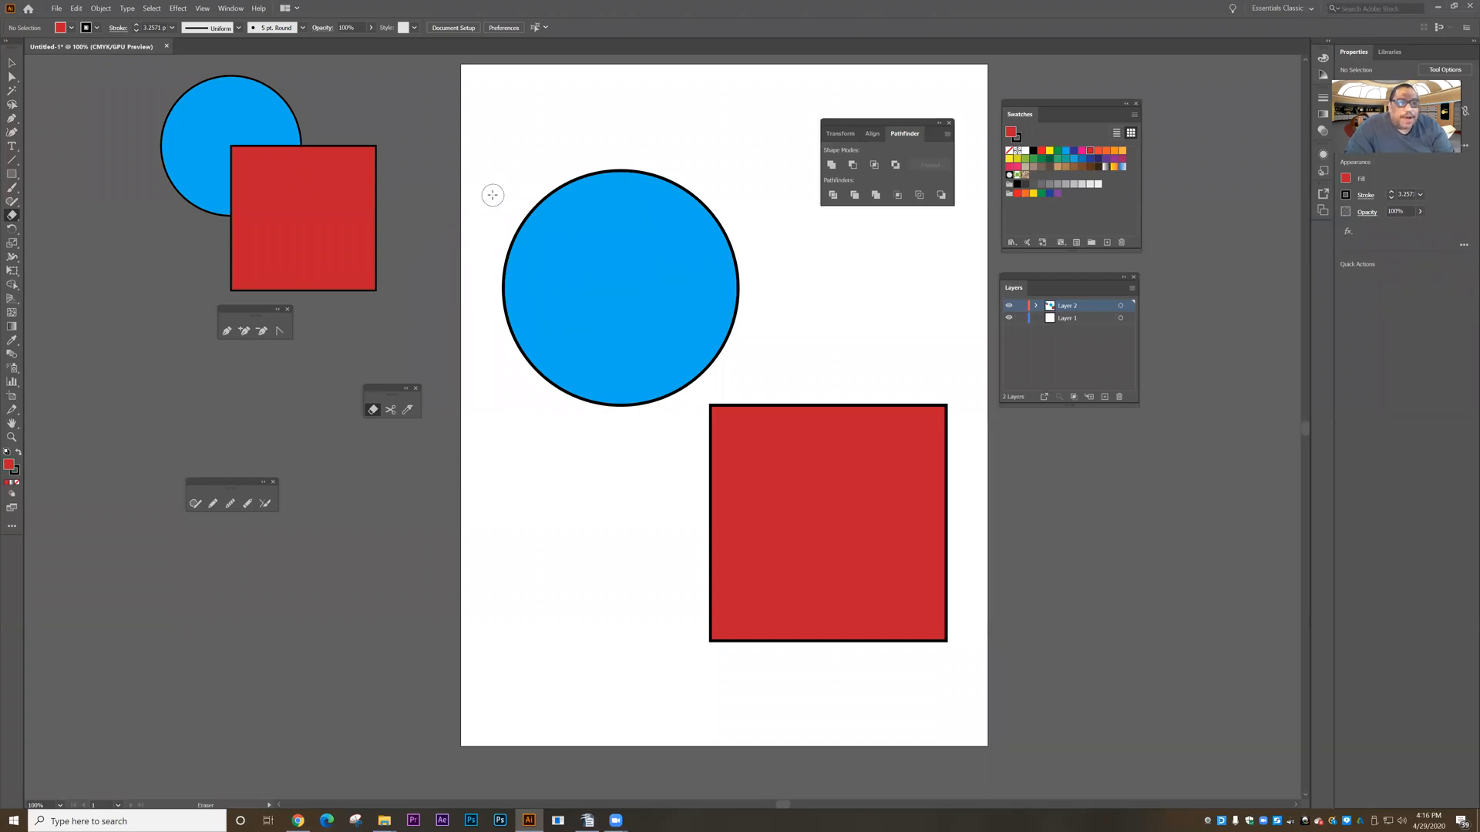
Enlarge the Eraser and erase two channels into the large blue circle and two into the large red square.
{"action": "key", "text": "bracketright"}
{"action": "key", "text": "bracketright"}
{"action": "key", "text": "bracketright"}
{"action": "key", "text": "bracketright"}
{"action": "key", "text": "bracketright"}
{"action": "key", "text": "bracketright"}
{"action": "left_click_drag", "start_coordinate": [463, 209], "coordinate": [617, 312]}
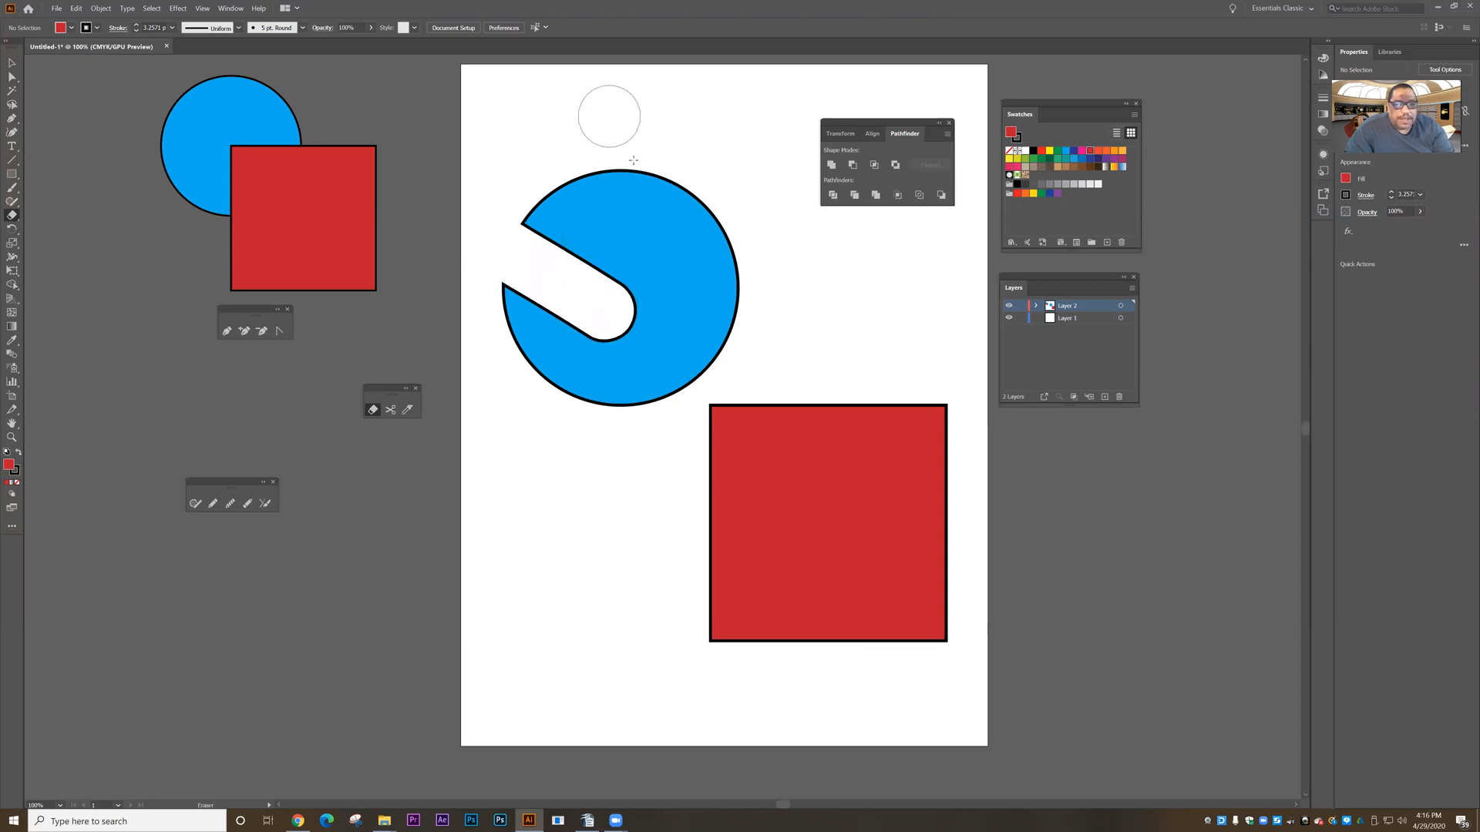
{"action": "left_click_drag", "start_coordinate": [613, 111], "coordinate": [657, 259]}
{"action": "left_click_drag", "start_coordinate": [822, 377], "coordinate": [826, 514]}
{"action": "left_click_drag", "start_coordinate": [661, 502], "coordinate": [736, 574]}
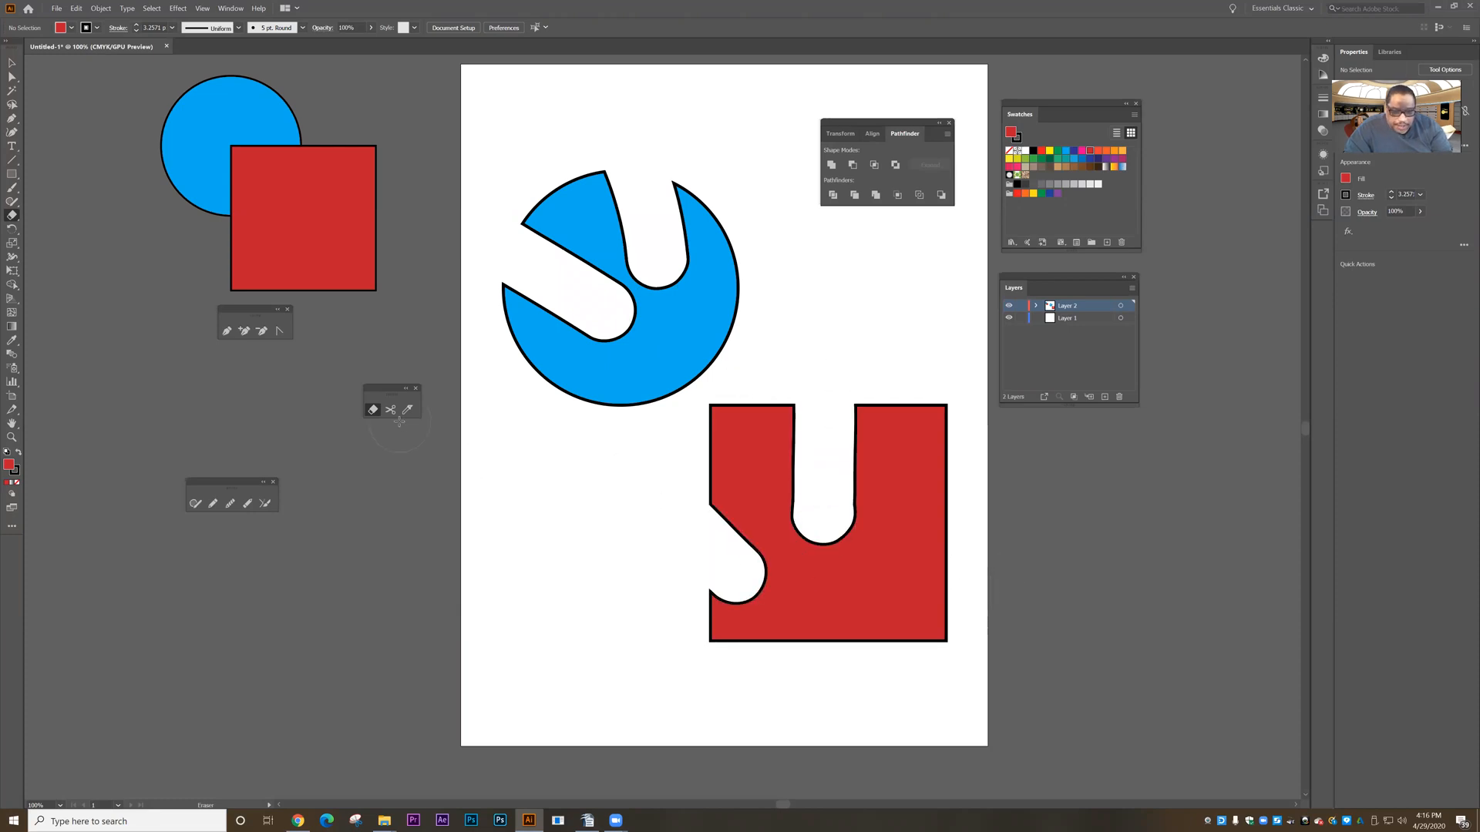
Undo all the eraser strokes on the large blue circle and red square.
{"action": "key", "text": "ctrl+z"}
{"action": "key", "text": "ctrl+z"}
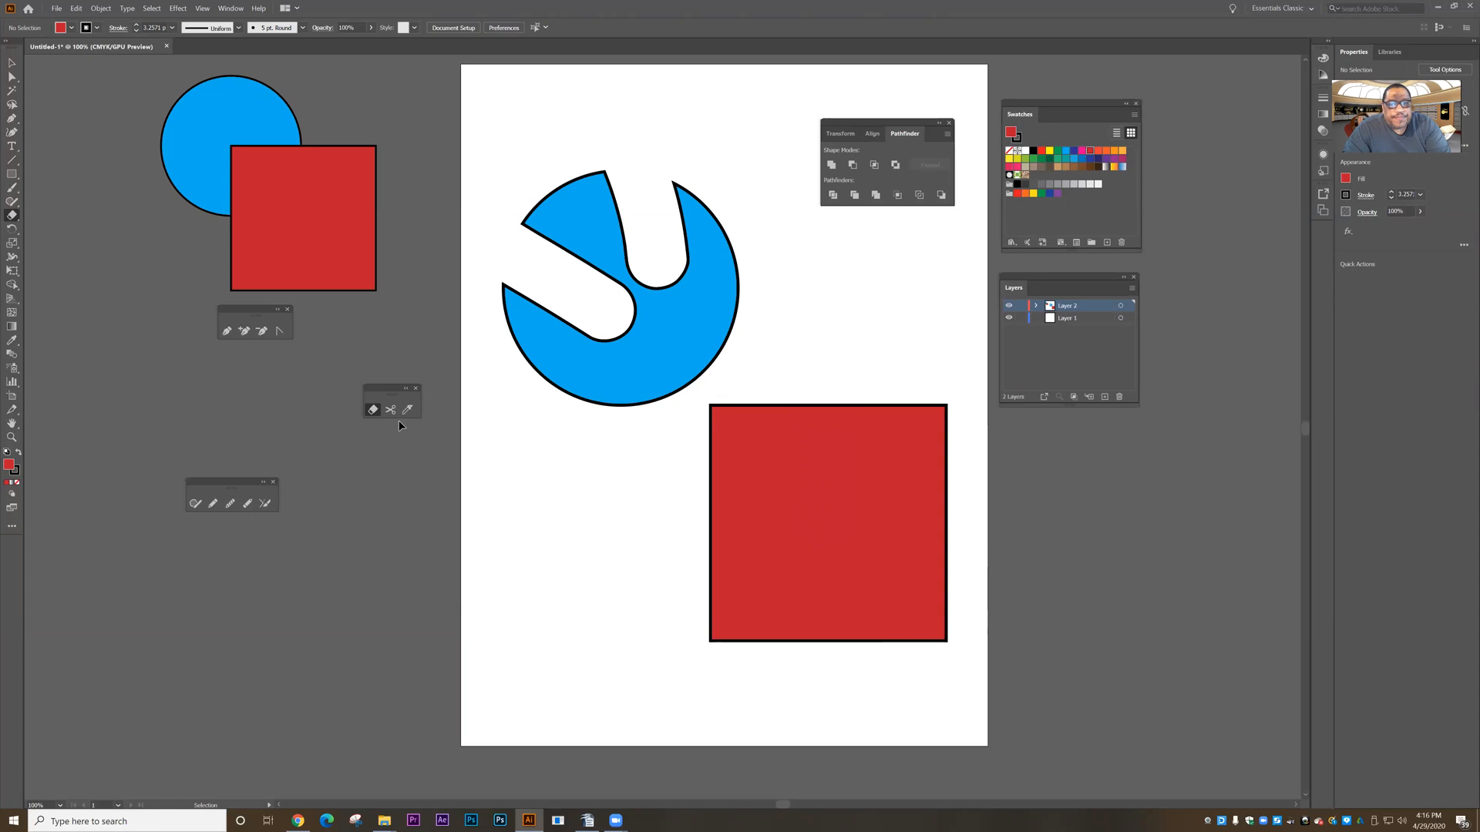
{"action": "key", "text": "ctrl+z"}
{"action": "key", "text": "ctrl+z"}
Remove the stroke from the large blue circle by setting it to None.
{"action": "left_click", "coordinate": [11, 64]}
{"action": "left_click", "coordinate": [580, 261]}
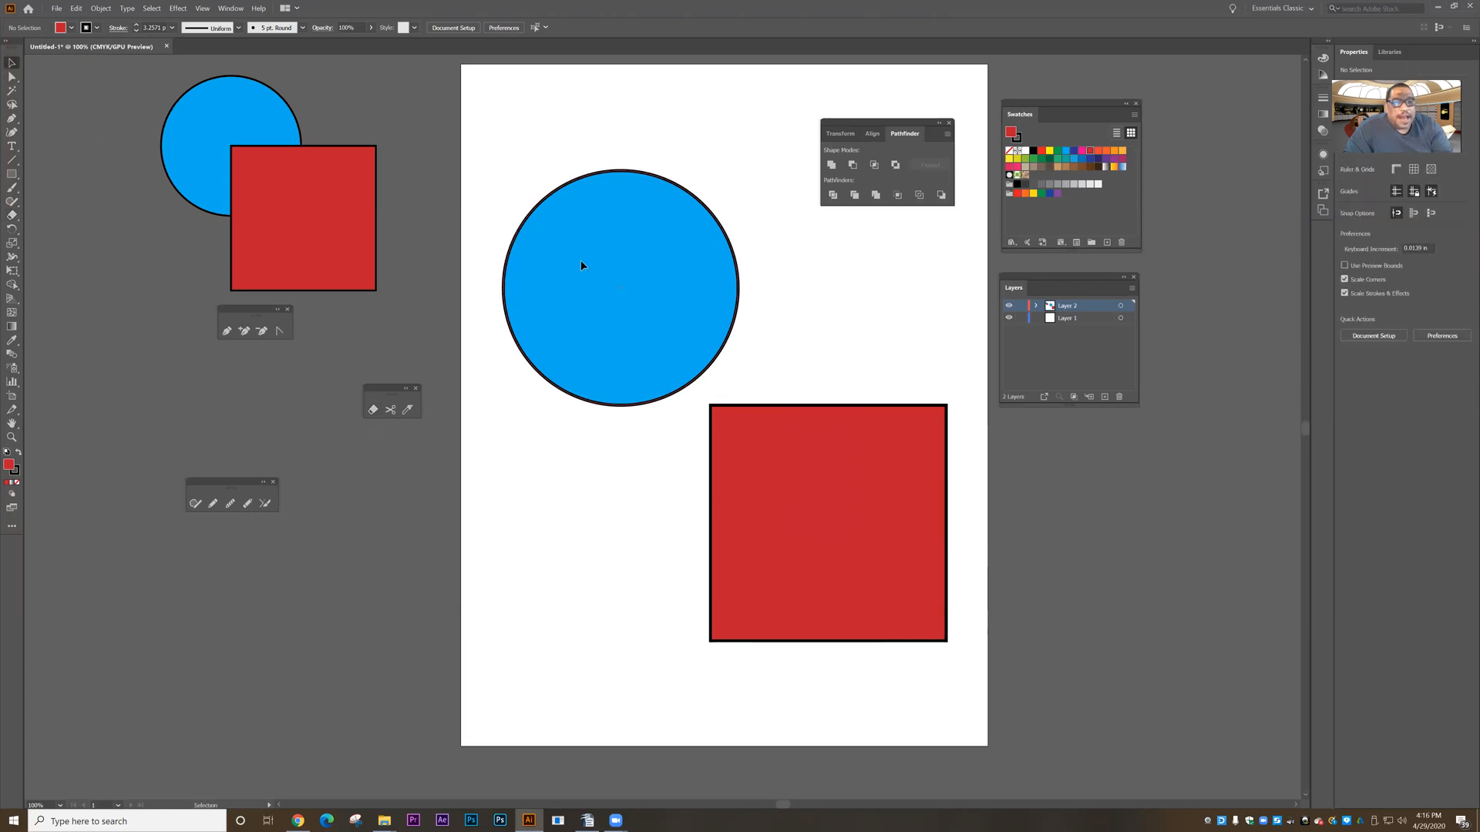
{"action": "left_click", "coordinate": [98, 27]}
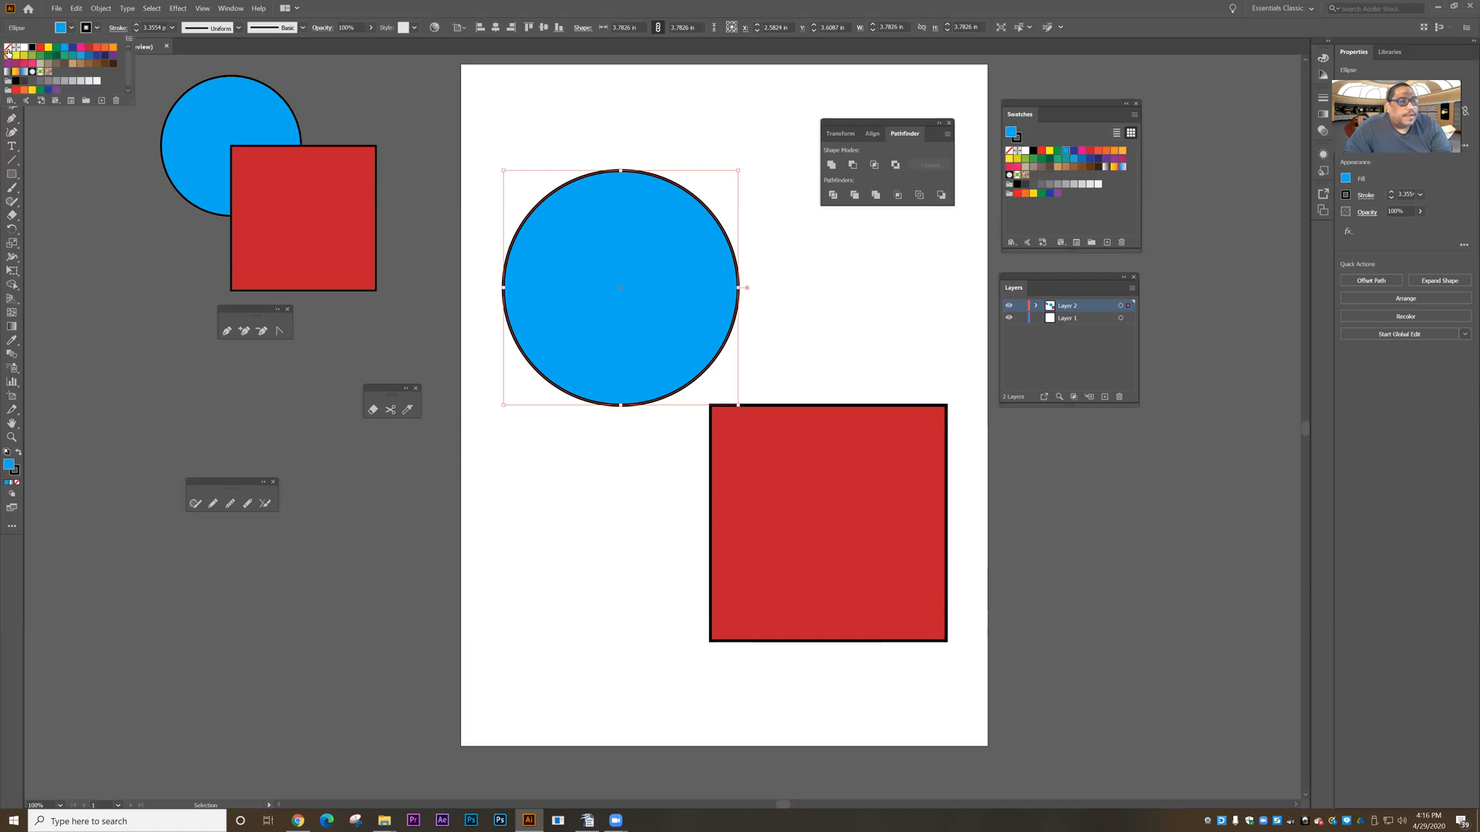
{"action": "left_click", "coordinate": [8, 47]}
{"action": "left_click", "coordinate": [333, 94]}
Set the large red square's stroke to None and deselect it.
{"action": "left_click", "coordinate": [928, 461]}
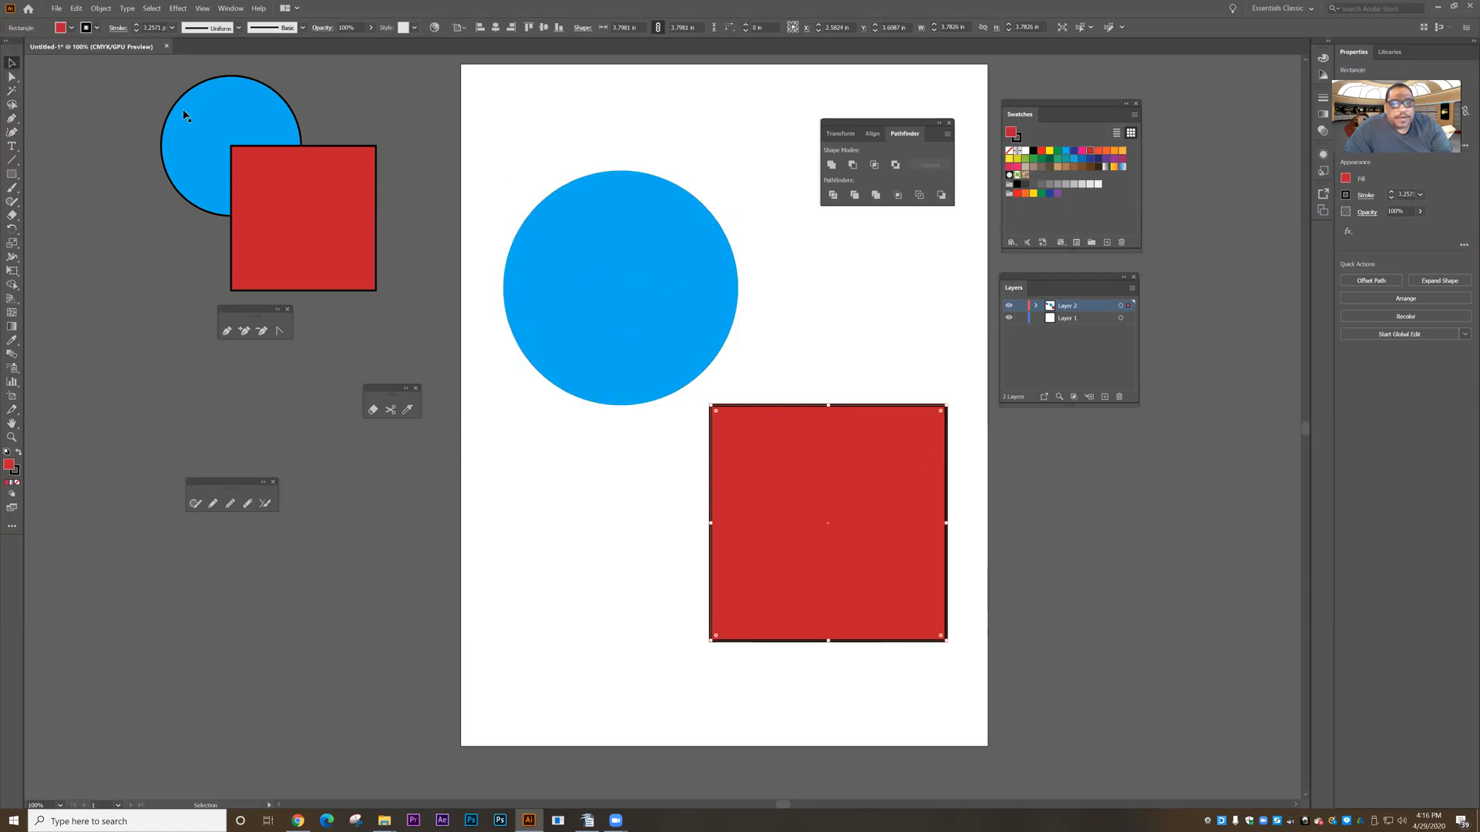
{"action": "left_click", "coordinate": [93, 31]}
{"action": "left_click", "coordinate": [9, 48]}
{"action": "left_click", "coordinate": [368, 73]}
With only the large blue circle selected, erase two notches from it and try erasing across the unselected red square.
{"action": "left_click", "coordinate": [372, 409]}
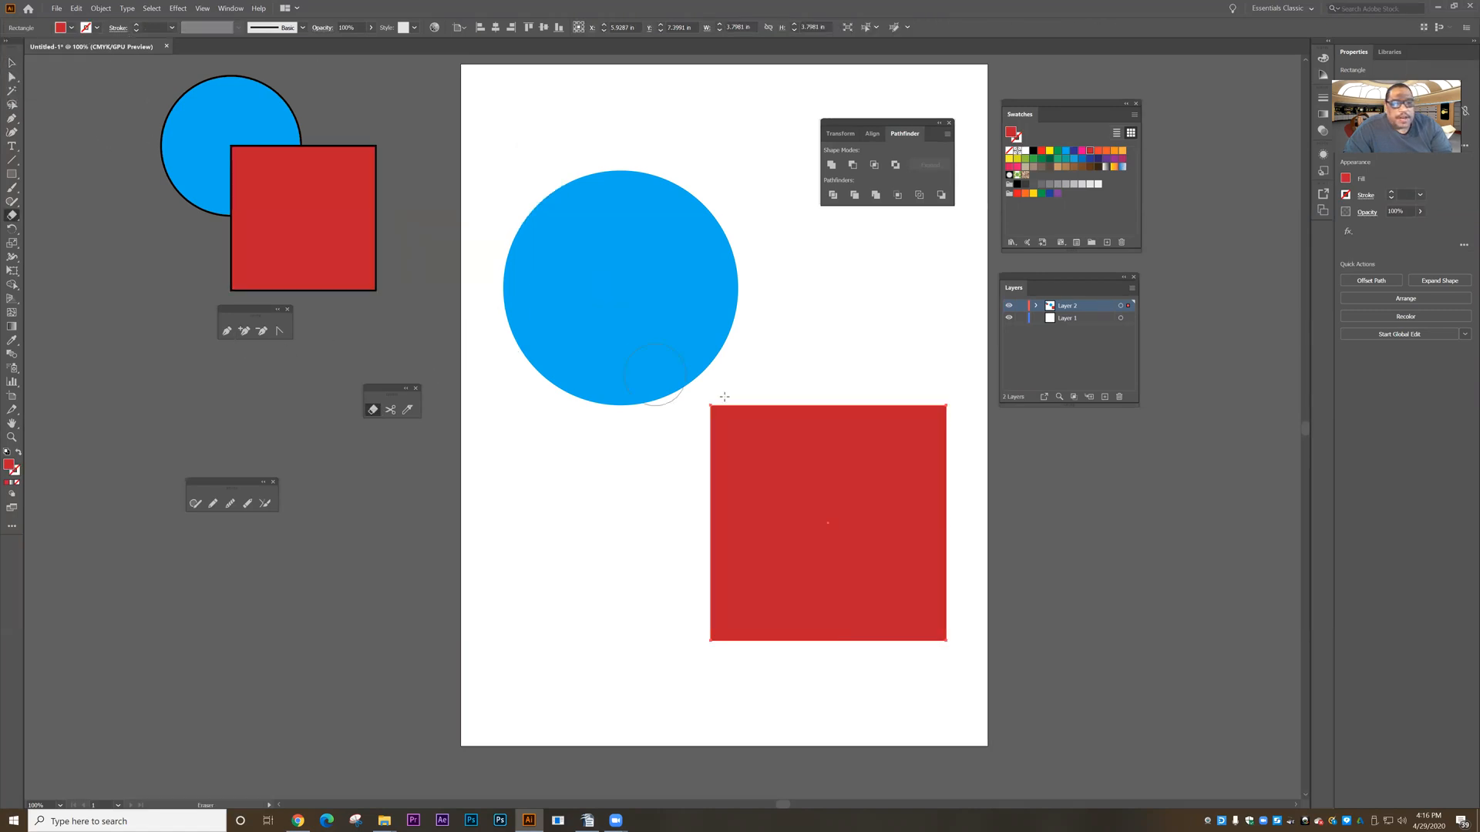
{"action": "left_click", "coordinate": [12, 62]}
{"action": "left_click", "coordinate": [649, 315]}
{"action": "left_click", "coordinate": [372, 410]}
{"action": "mouse_move", "coordinate": [498, 218]}
{"action": "left_mouse_down"}
{"action": "mouse_move", "coordinate": [586, 265]}
{"action": "mouse_move", "coordinate": [605, 296]}
{"action": "left_mouse_up"}
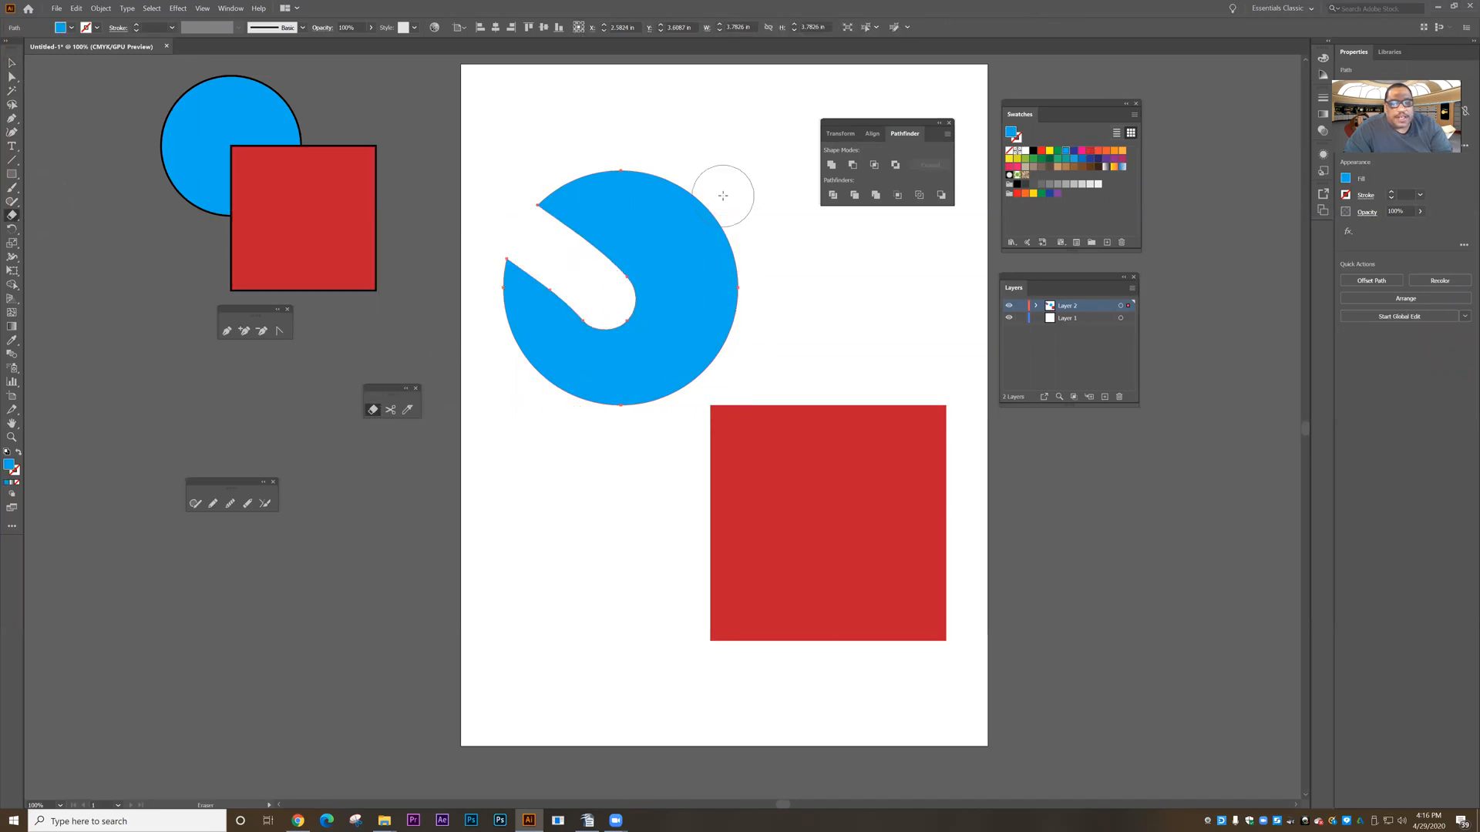
{"action": "left_click_drag", "start_coordinate": [719, 186], "coordinate": [715, 276]}
{"action": "mouse_move", "coordinate": [690, 436]}
{"action": "left_mouse_down"}
{"action": "mouse_move", "coordinate": [763, 489]}
{"action": "mouse_move", "coordinate": [763, 530]}
{"action": "left_mouse_up"}
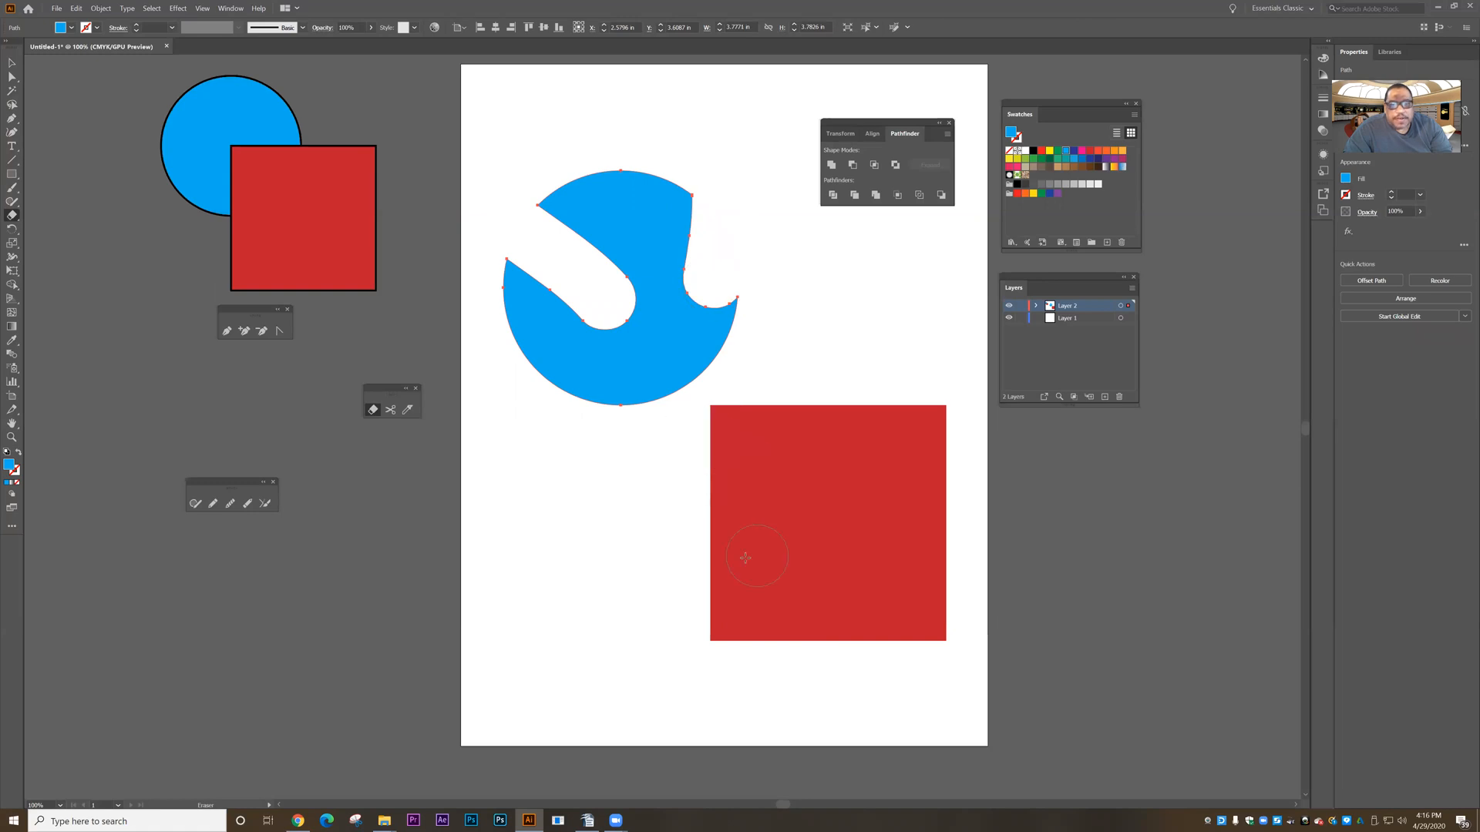
Select the large red square and erase a diagonal channel from its left edge and a curved one from its lower-right corner.
{"action": "left_click", "coordinate": [11, 65]}
{"action": "left_click", "coordinate": [849, 512]}
{"action": "left_click", "coordinate": [372, 410]}
{"action": "left_click_drag", "start_coordinate": [627, 502], "coordinate": [798, 565]}
{"action": "mouse_move", "coordinate": [925, 628]}
{"action": "left_mouse_down"}
{"action": "mouse_move", "coordinate": [898, 545]}
{"action": "mouse_move", "coordinate": [809, 455]}
{"action": "left_mouse_up"}
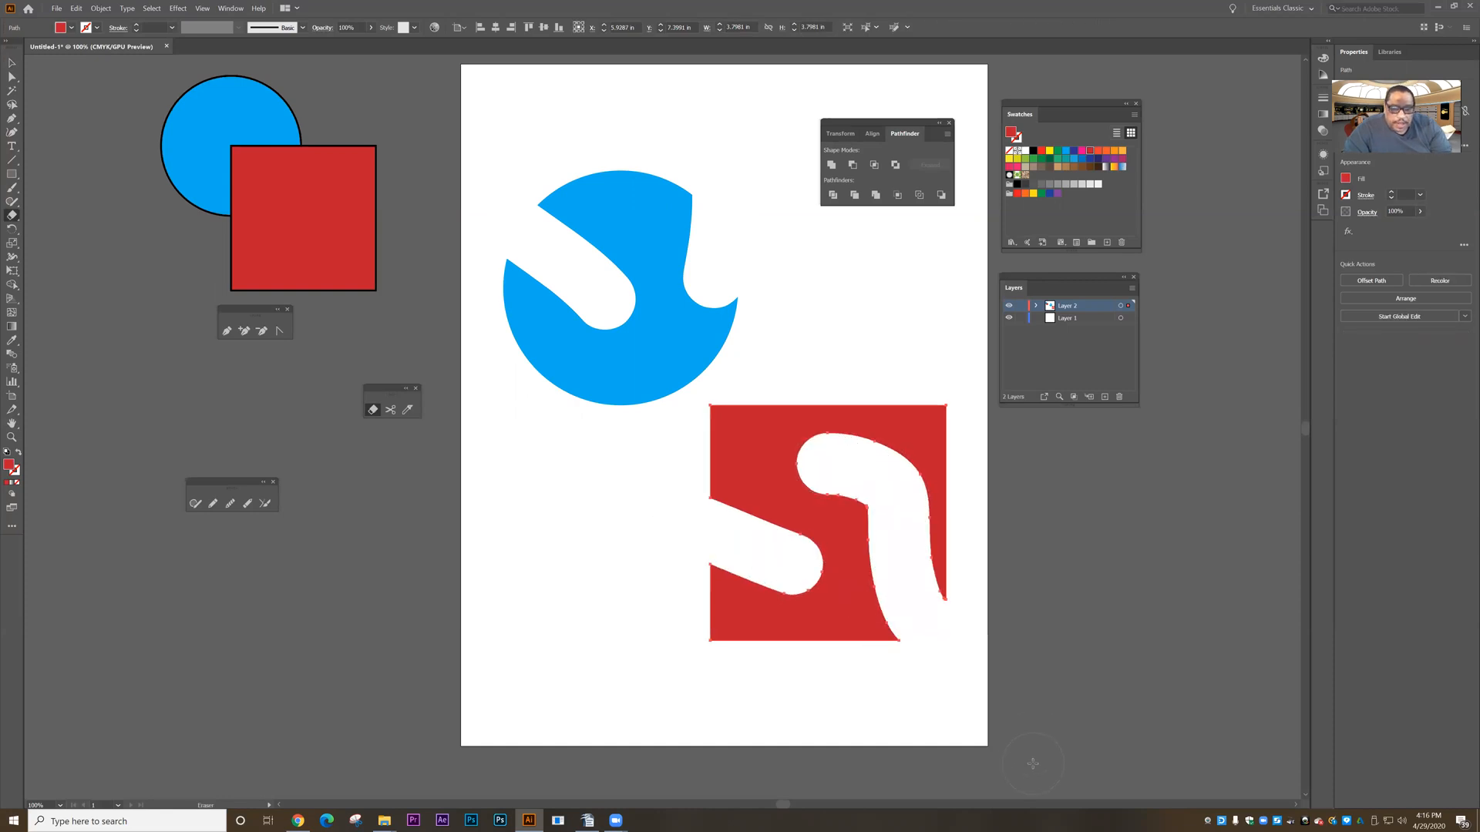
Undo the erasing on both large shapes and restore their black strokes.
{"action": "key", "text": "ctrl+z"}
{"action": "key", "text": "ctrl+z"}
{"action": "key", "text": "ctrl+z"}
{"action": "key", "text": "ctrl+z"}
{"action": "key", "text": "ctrl+z"}
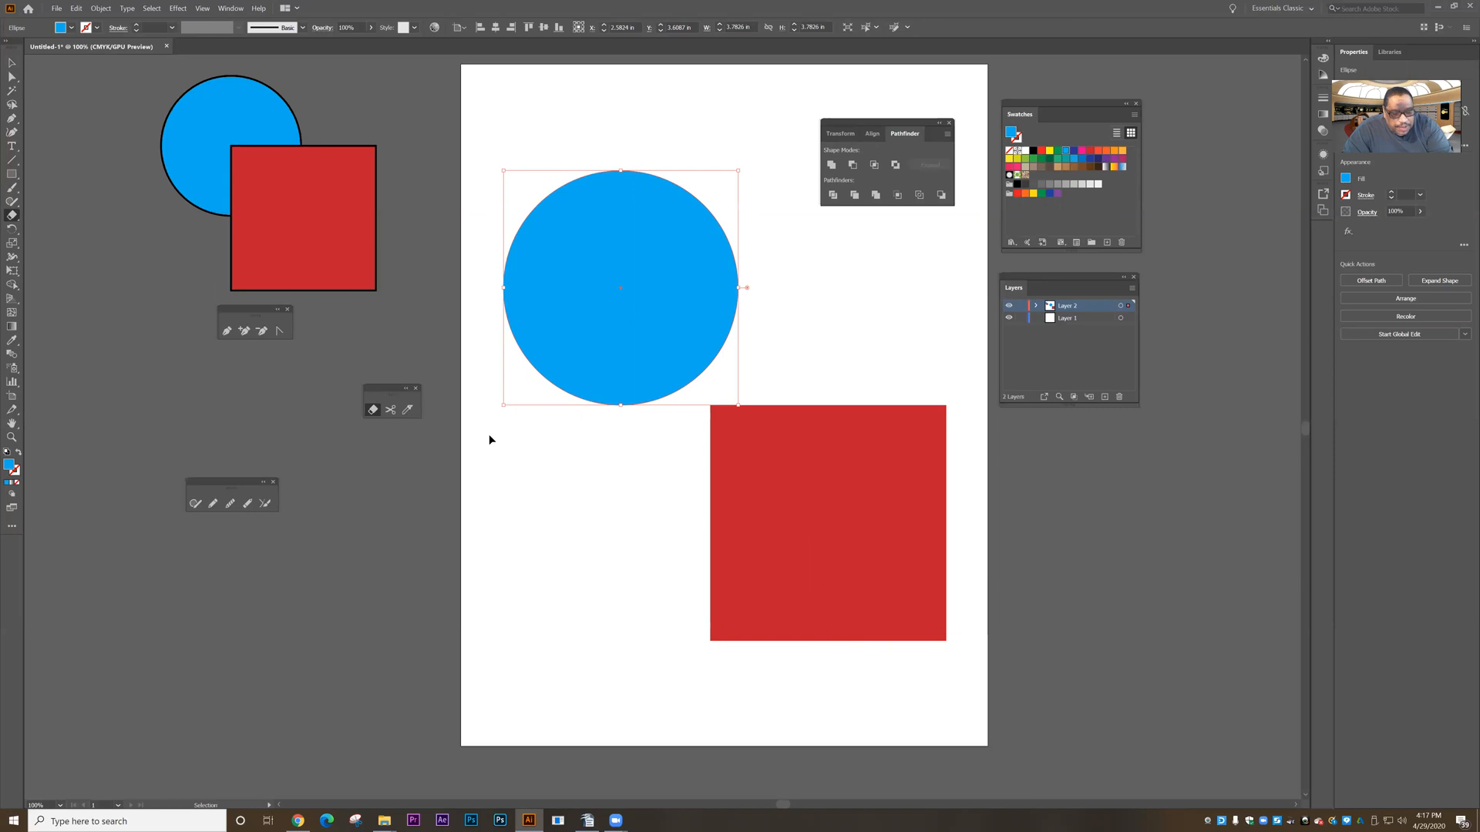
{"action": "key", "text": "ctrl+z"}
{"action": "key", "text": "ctrl+z"}
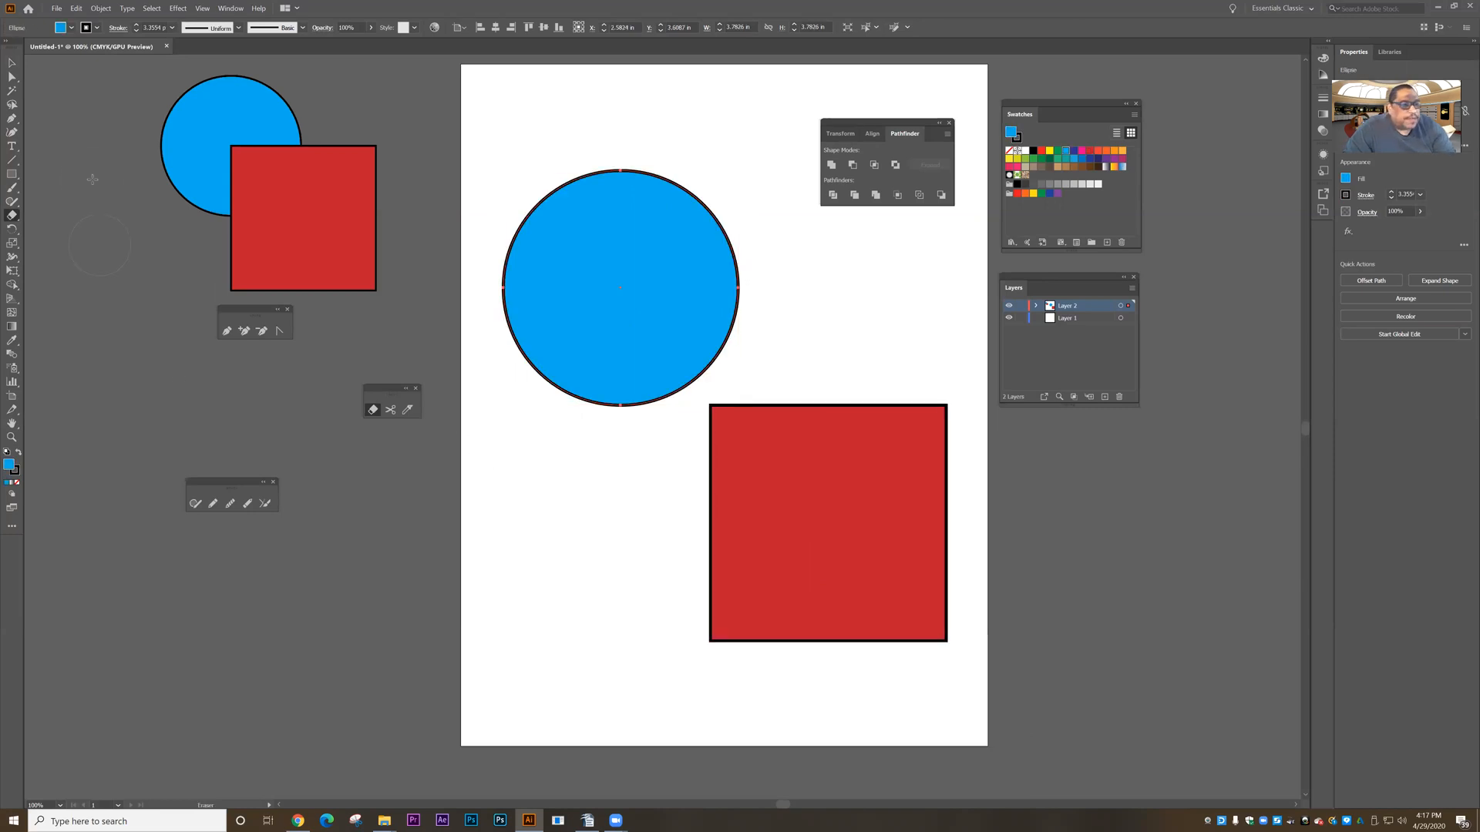
Select the large blue circle and cut its path at the top anchor point with the Scissors tool.
{"action": "left_click", "coordinate": [11, 63]}
{"action": "left_click", "coordinate": [172, 373]}
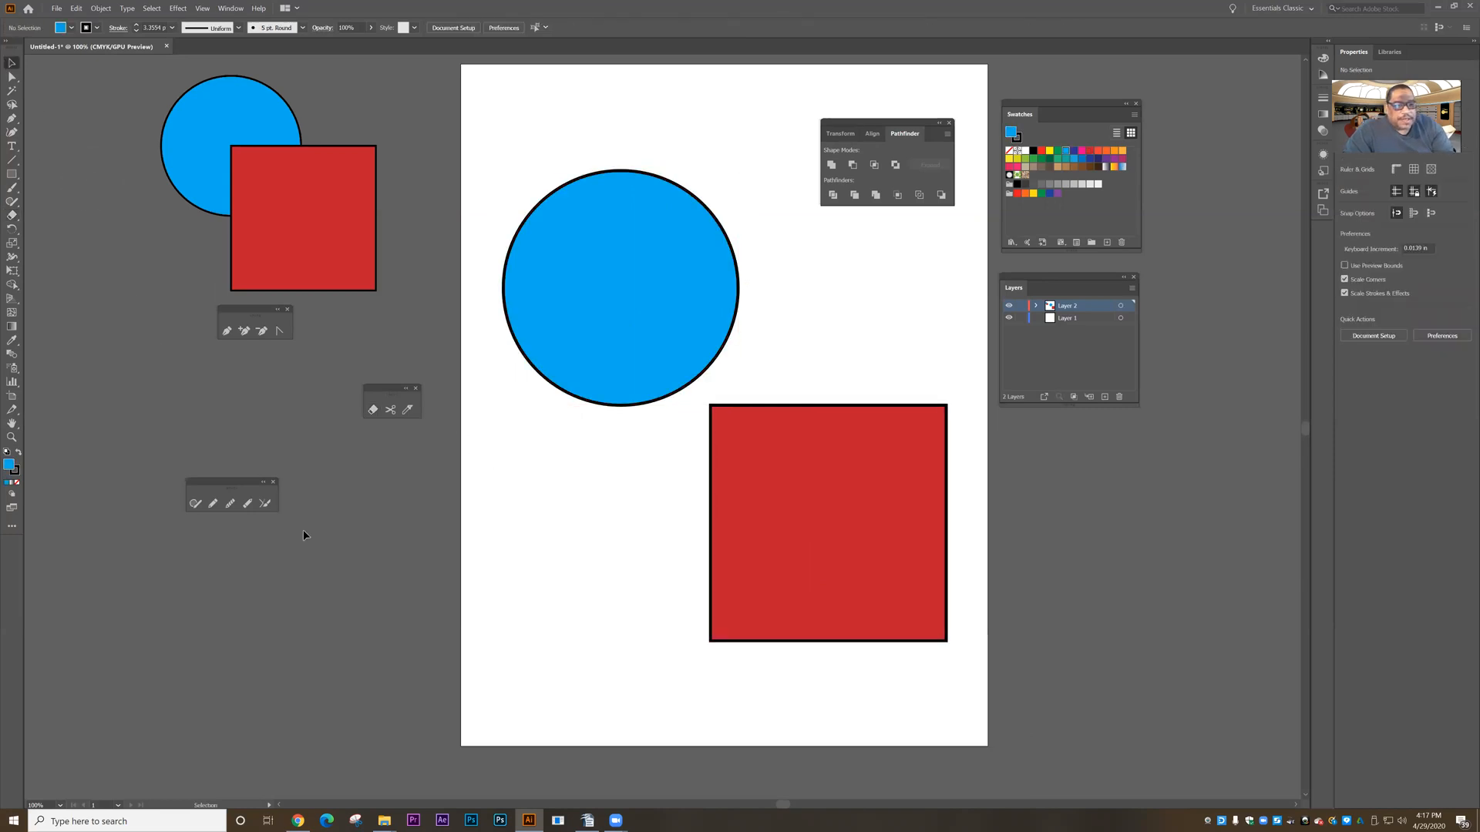
{"action": "left_click", "coordinate": [391, 413]}
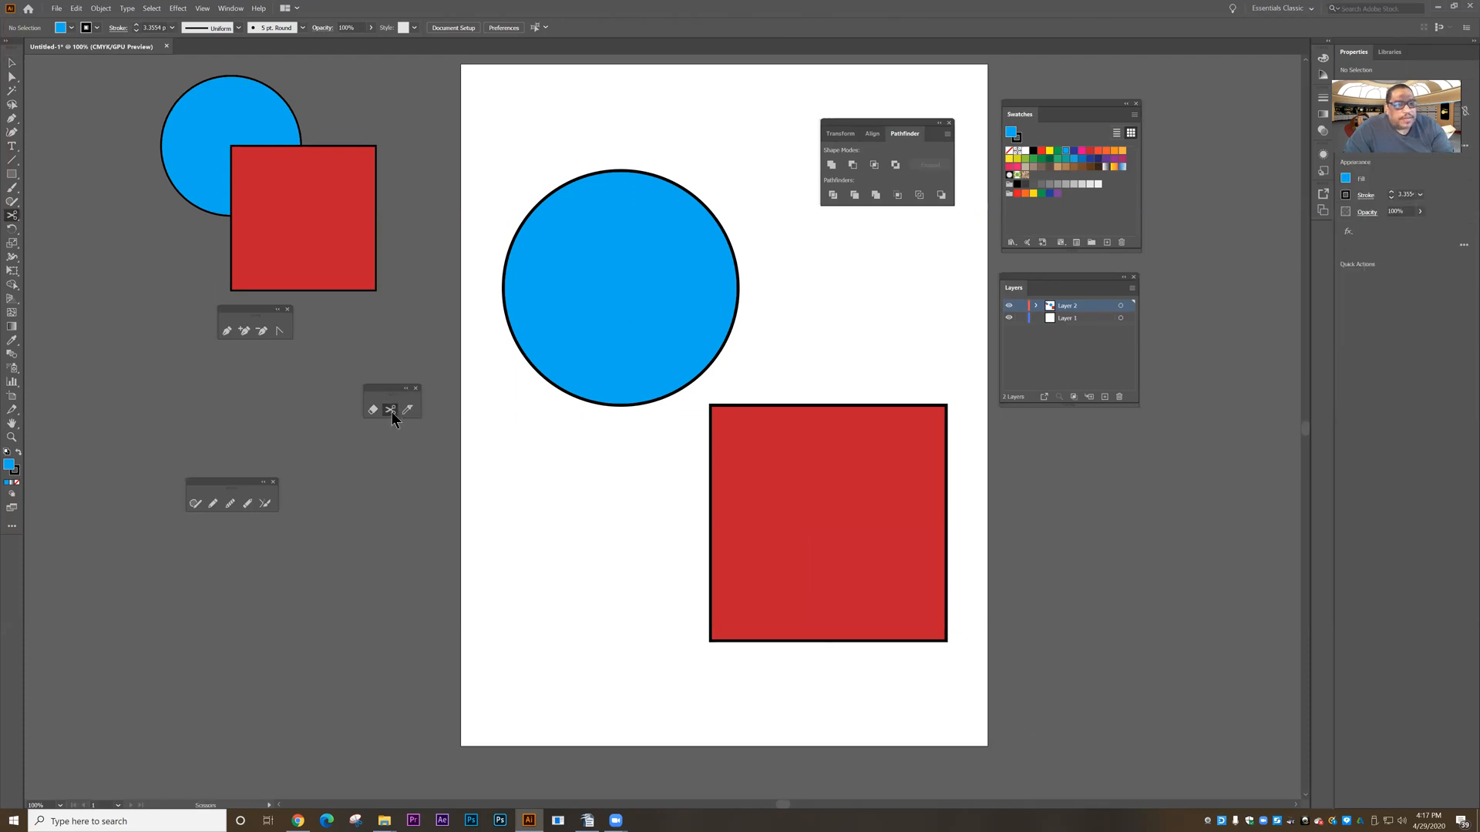
{"action": "left_click", "coordinate": [9, 66]}
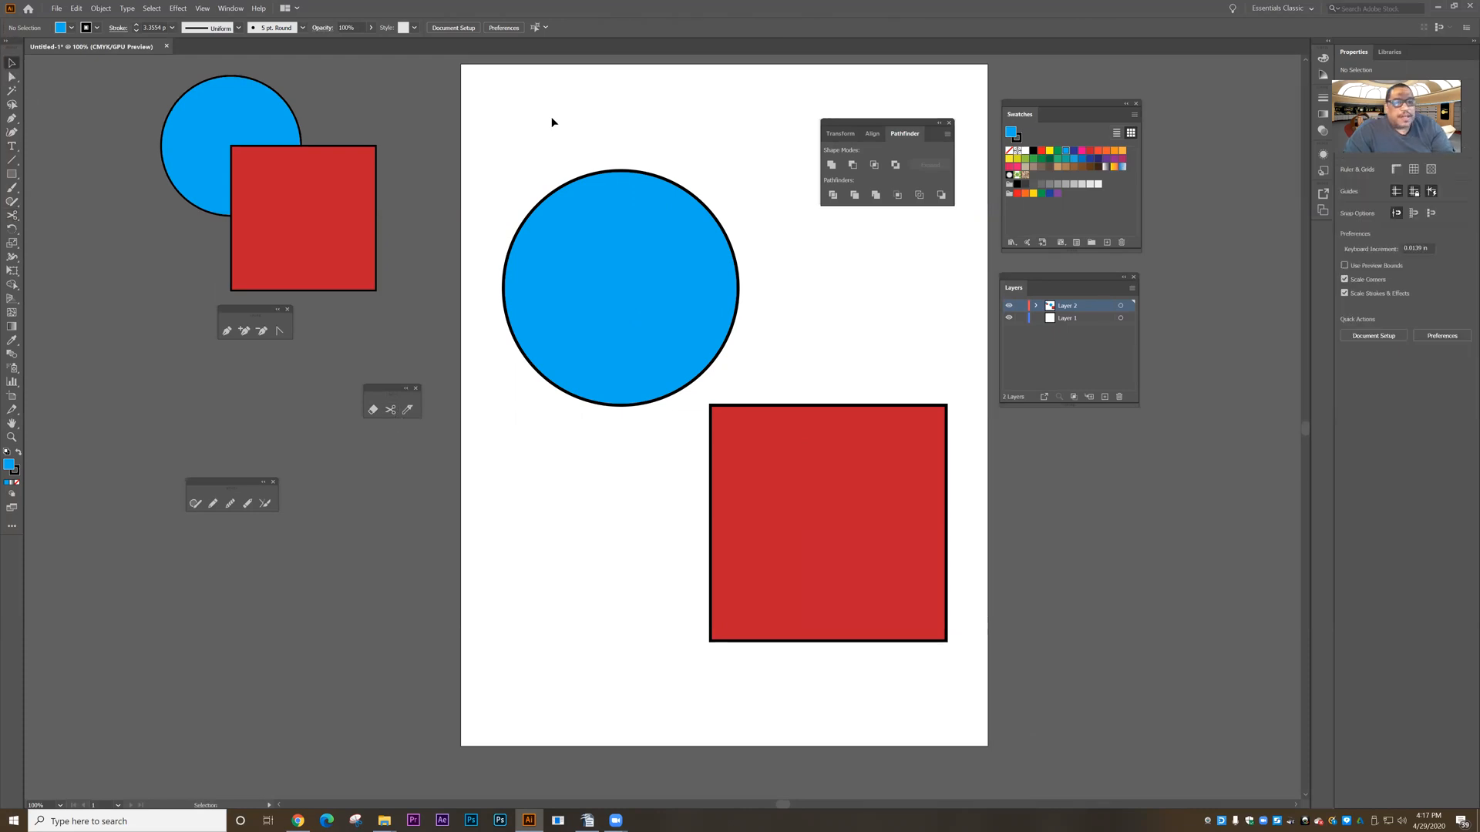
{"action": "left_click", "coordinate": [568, 186]}
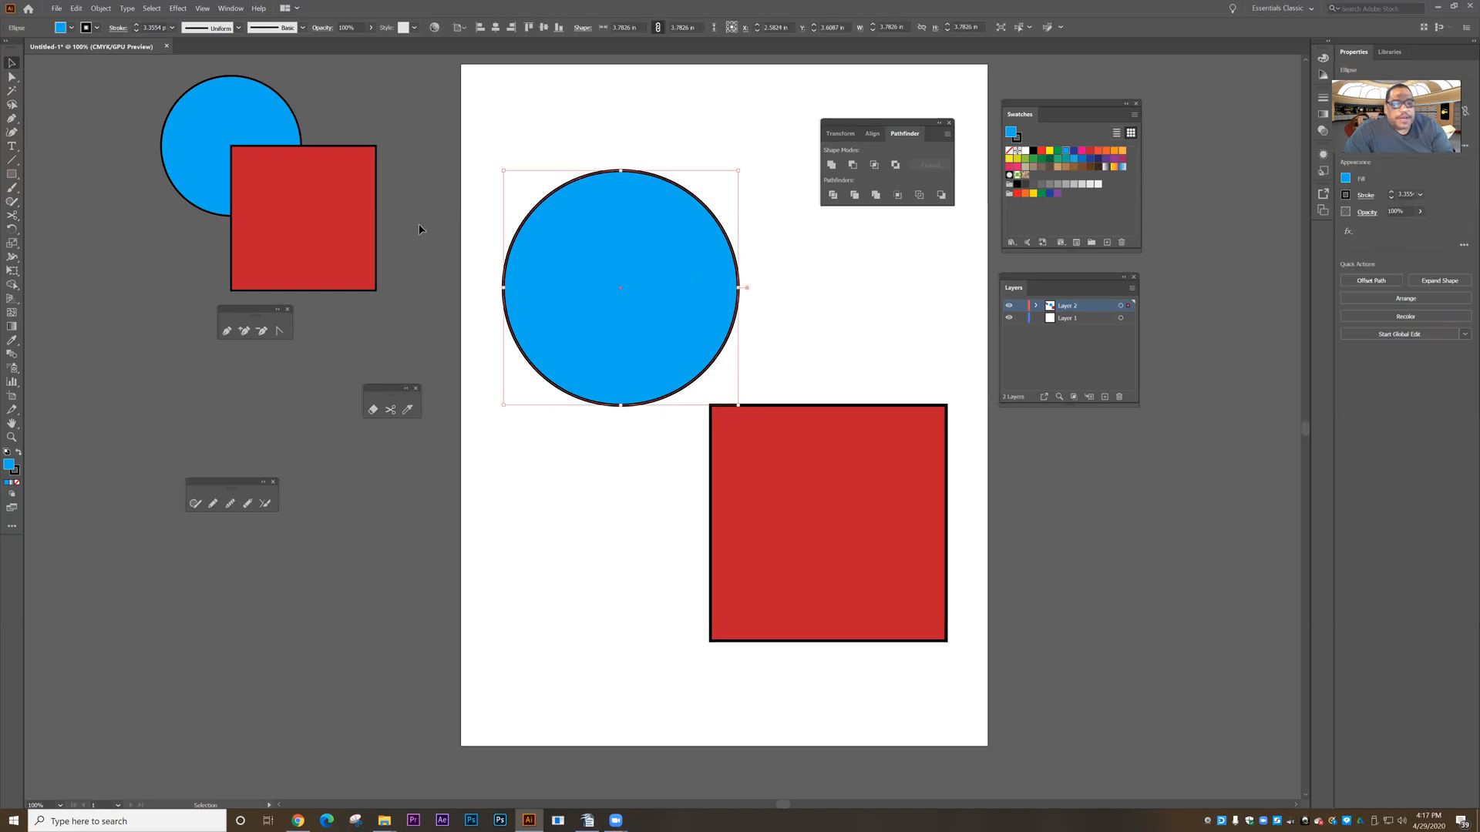
{"action": "left_click", "coordinate": [390, 409]}
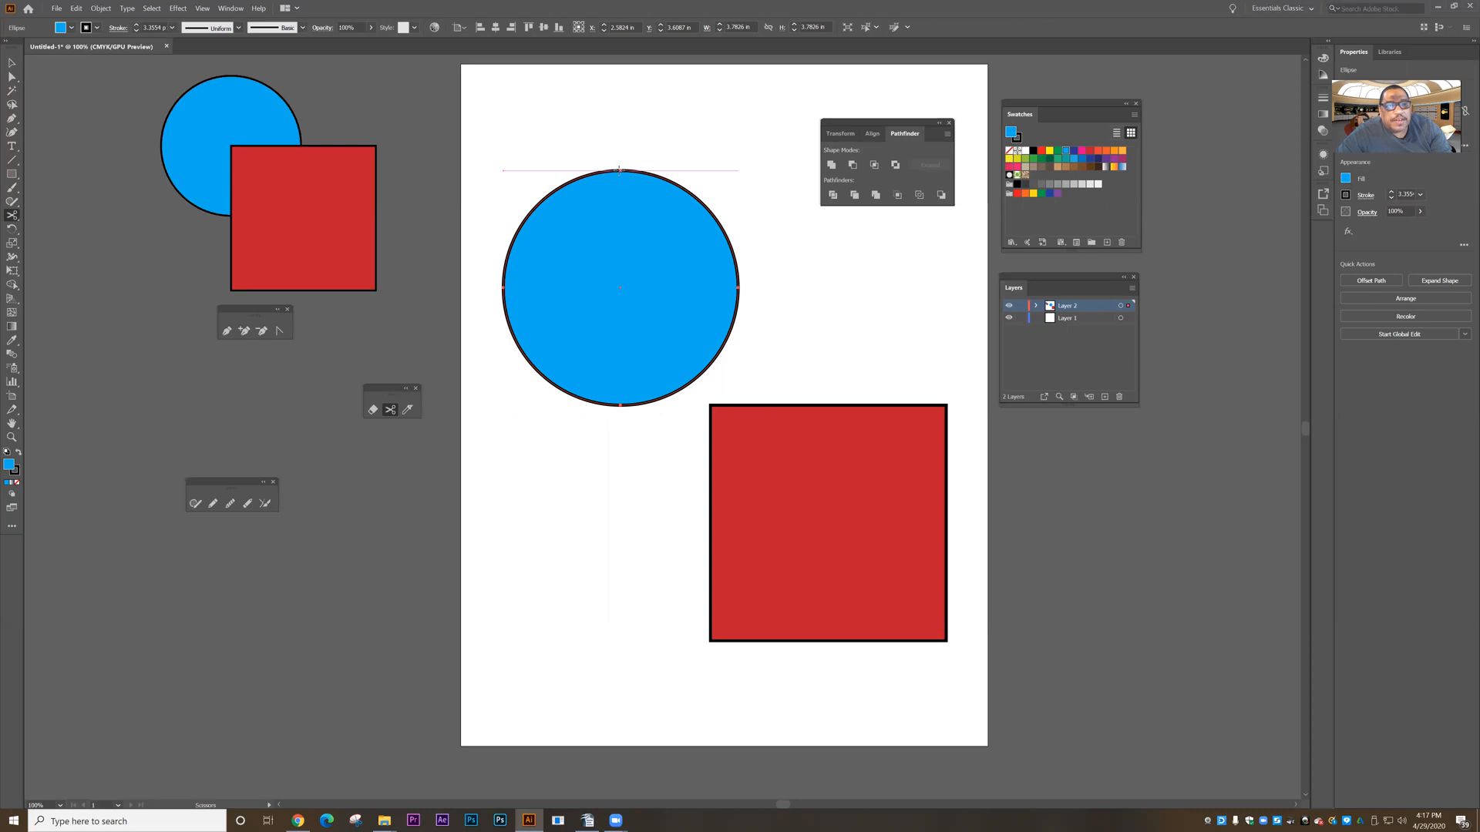
{"action": "left_click", "coordinate": [620, 170]}
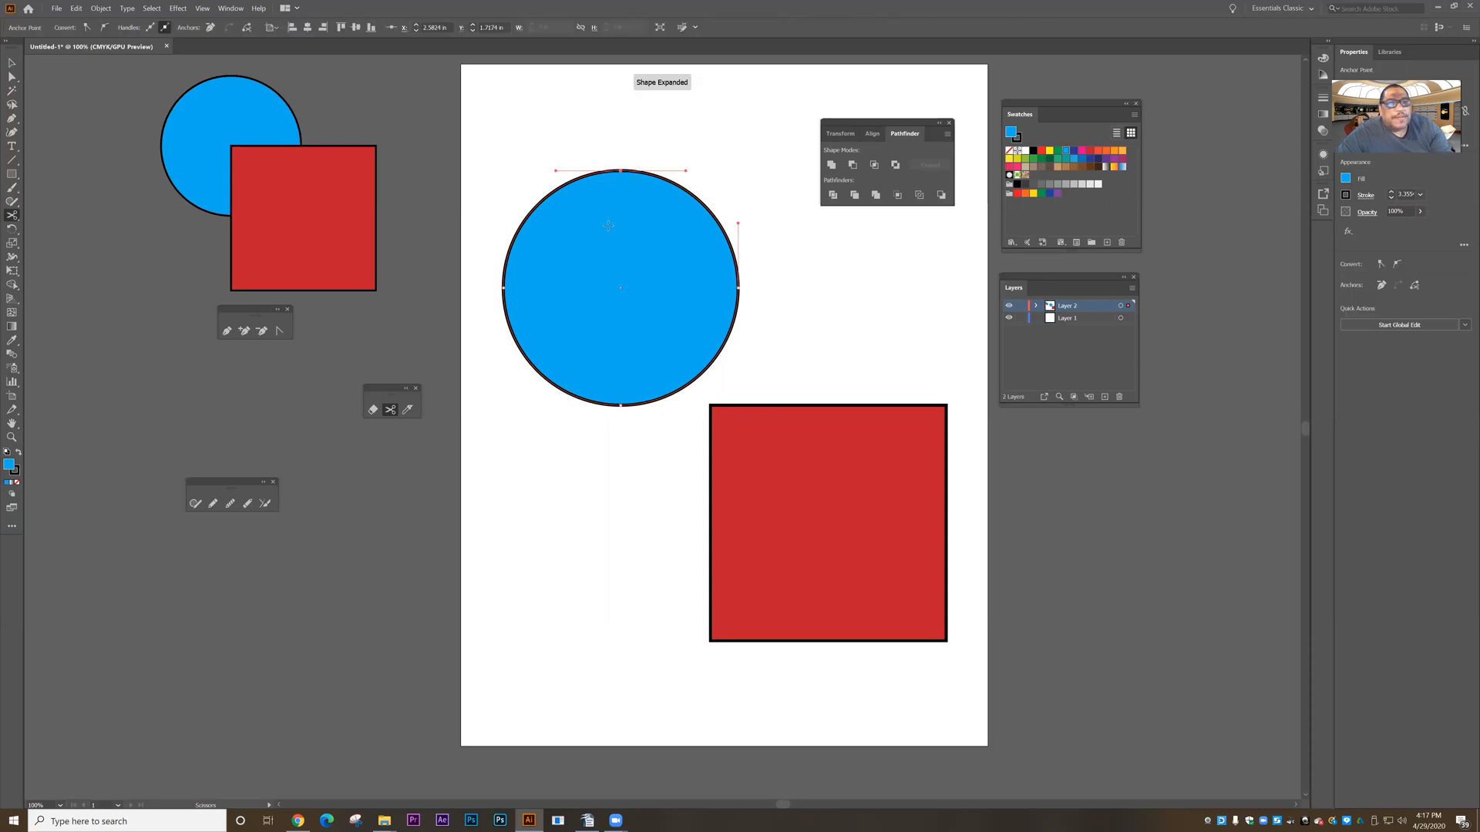
Pull the two cut ends at the circle's top apart with Direct Selection, one to the upper right and one to the upper left.
{"action": "left_click", "coordinate": [11, 76]}
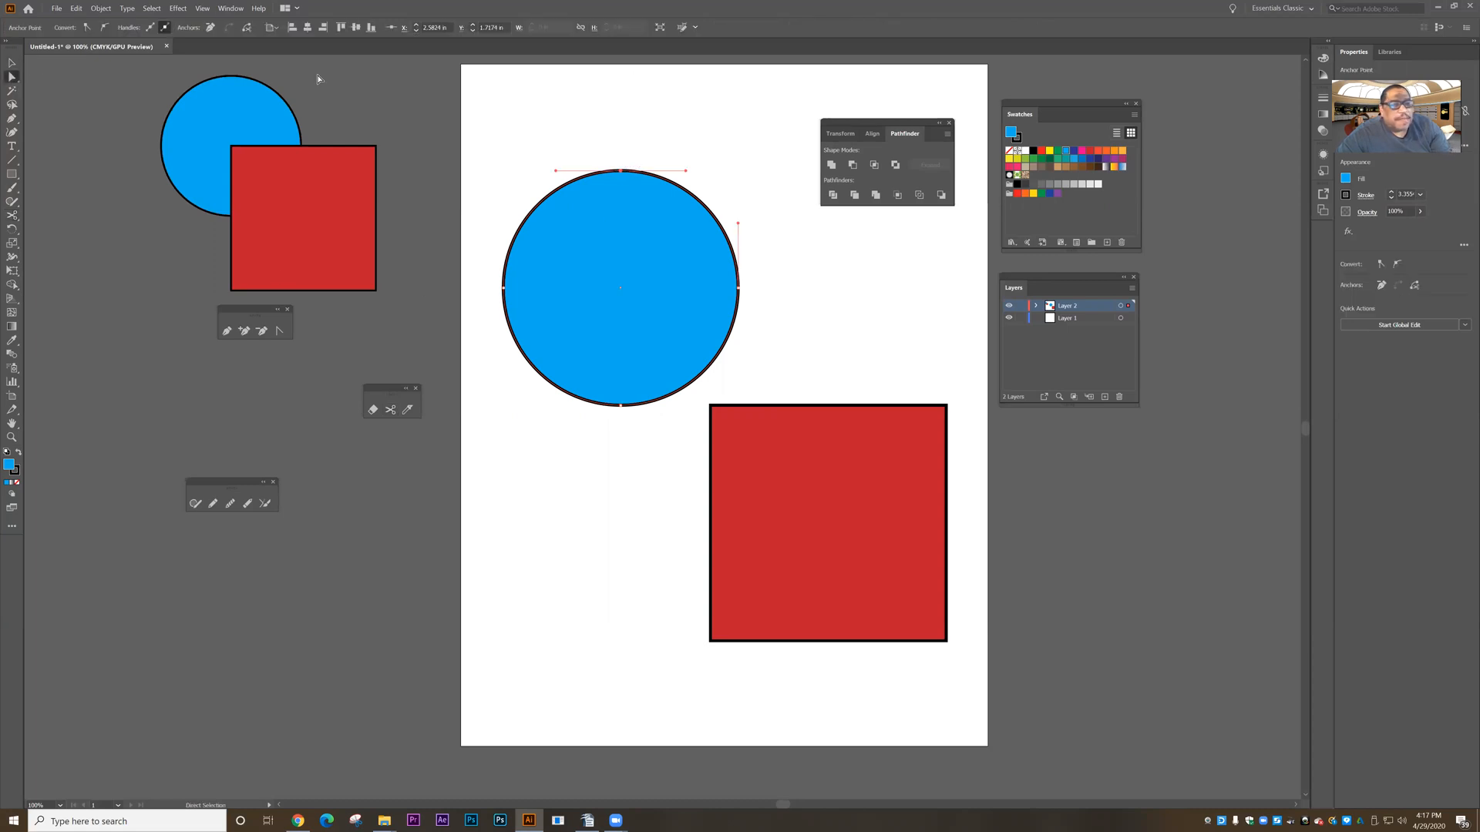
{"action": "left_click", "coordinate": [640, 161]}
{"action": "left_click", "coordinate": [622, 171]}
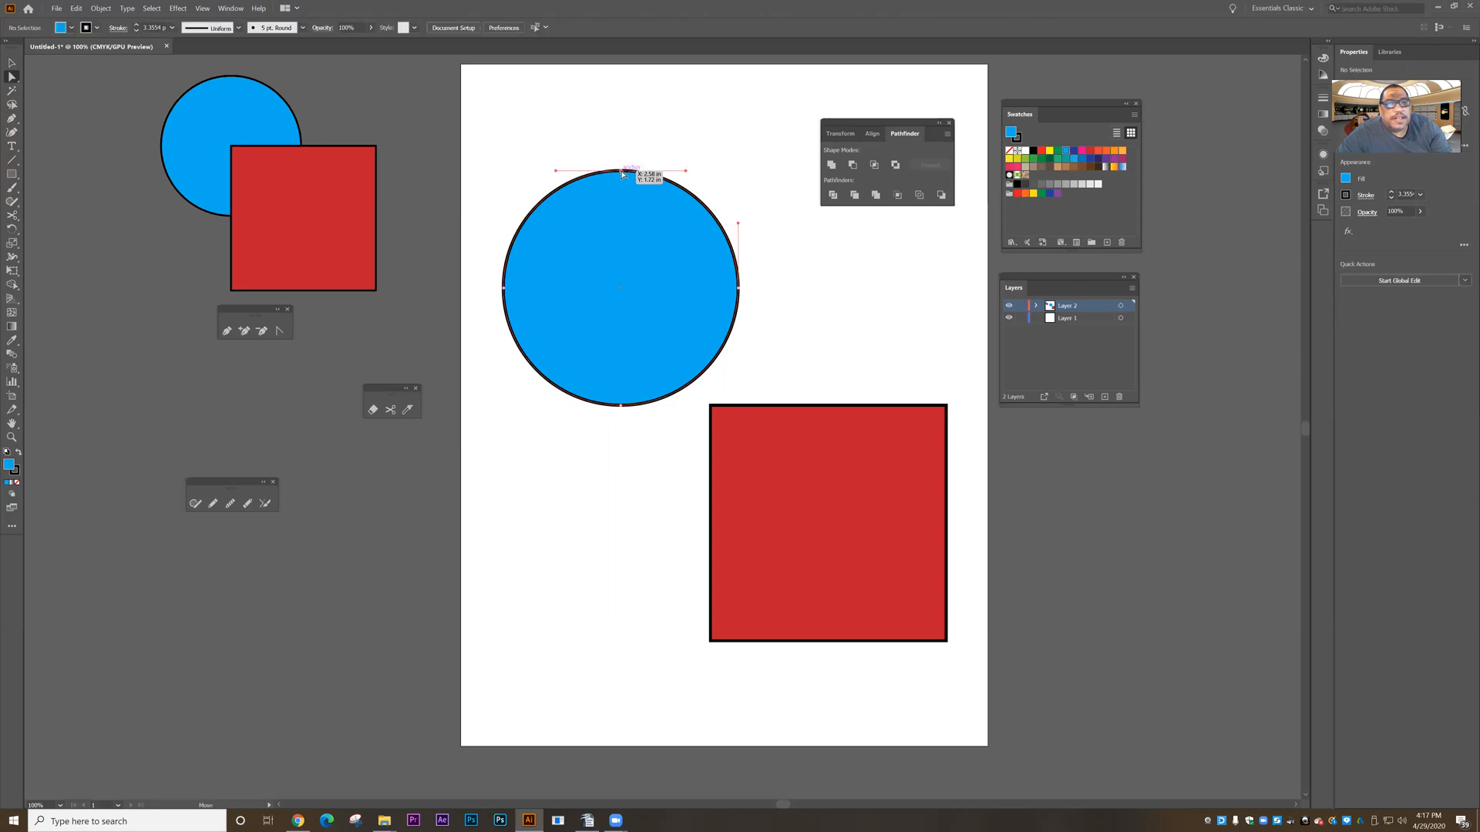
{"action": "left_click_drag", "start_coordinate": [621, 171], "coordinate": [746, 159]}
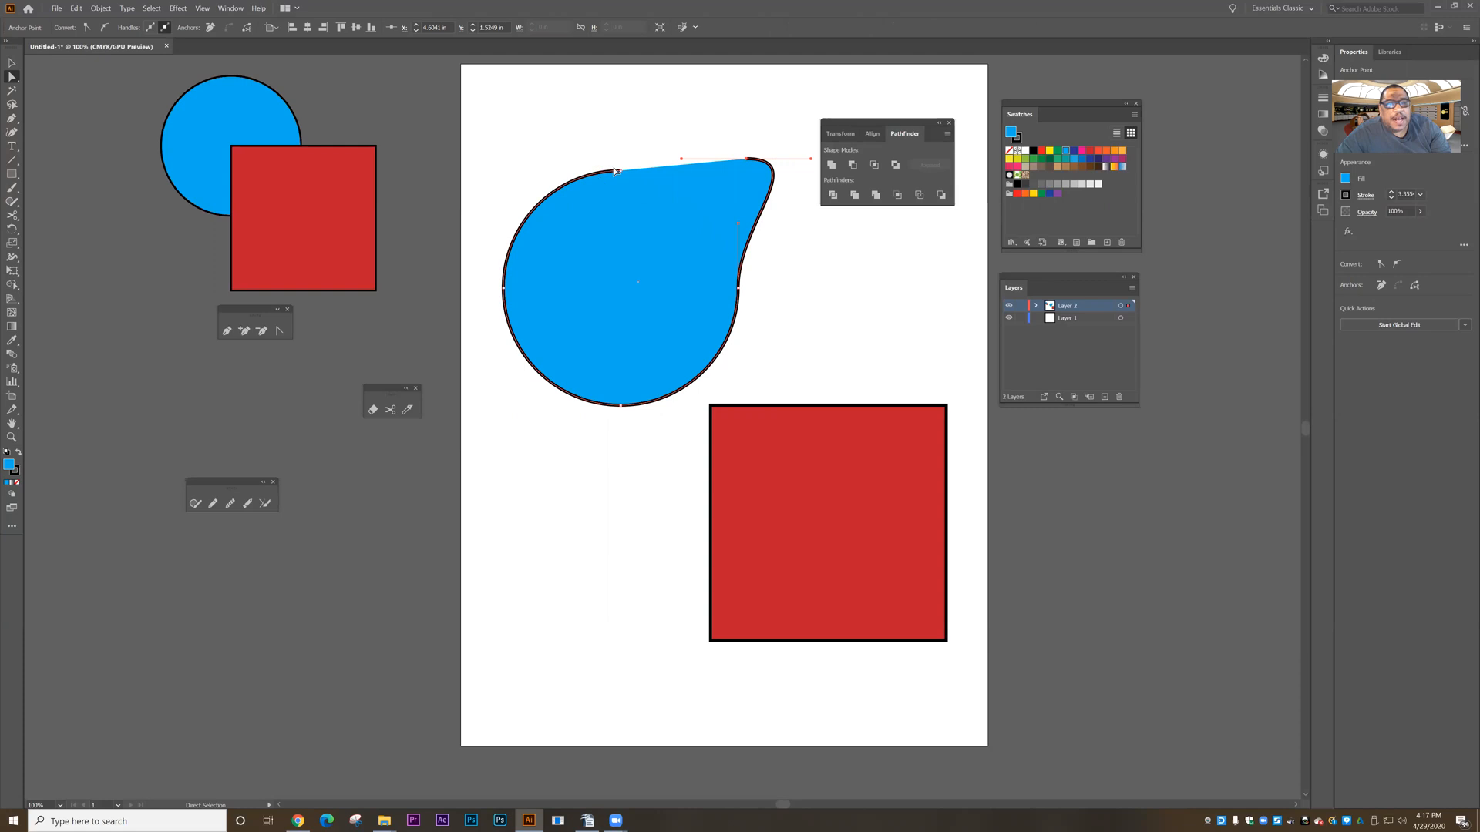
{"action": "left_click_drag", "start_coordinate": [622, 173], "coordinate": [586, 149]}
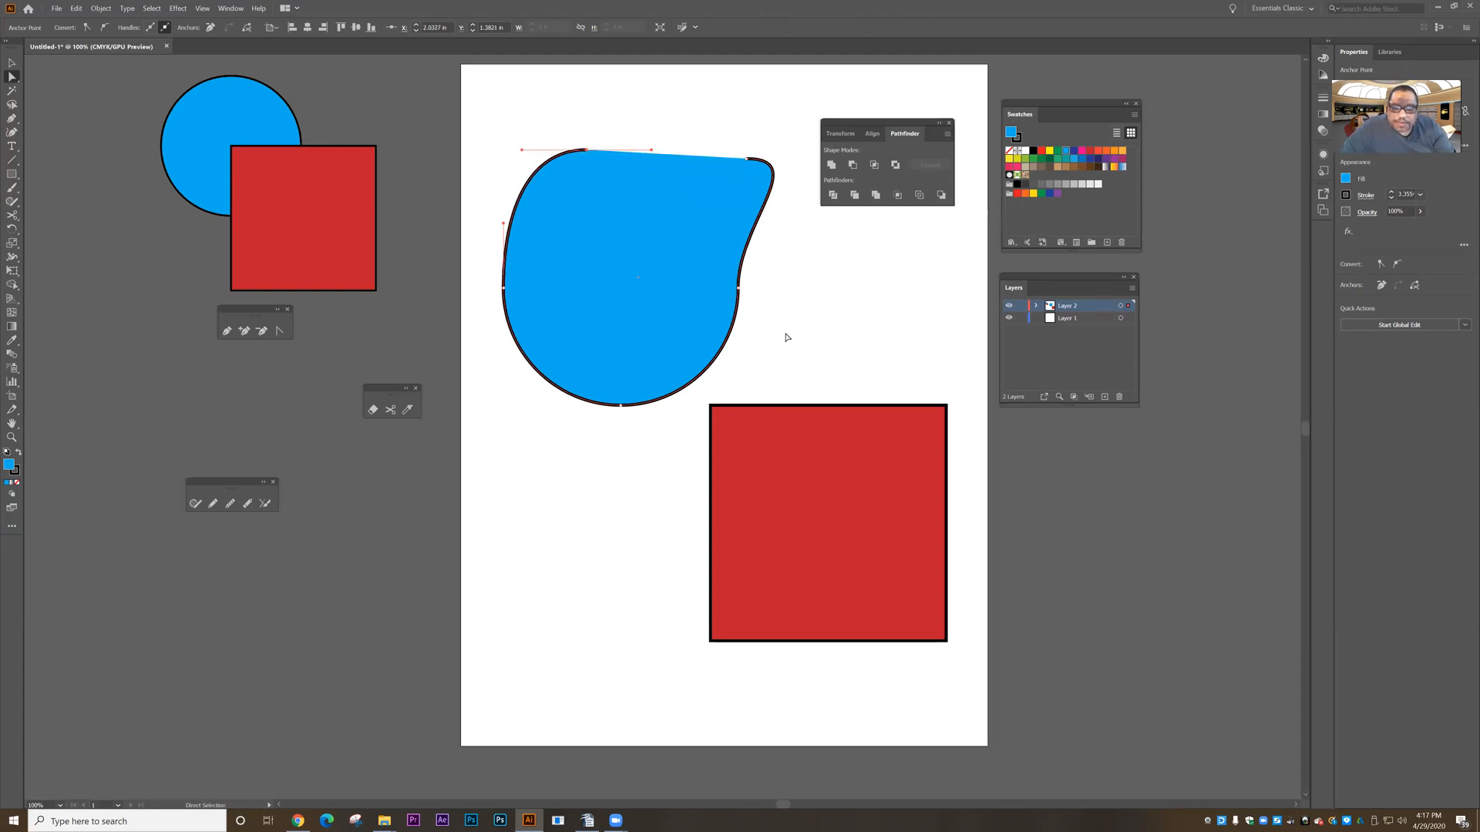
Cut the large red square at its top-left corner with the Scissors tool and pull the two loose ends apart.
{"action": "left_click", "coordinate": [390, 411]}
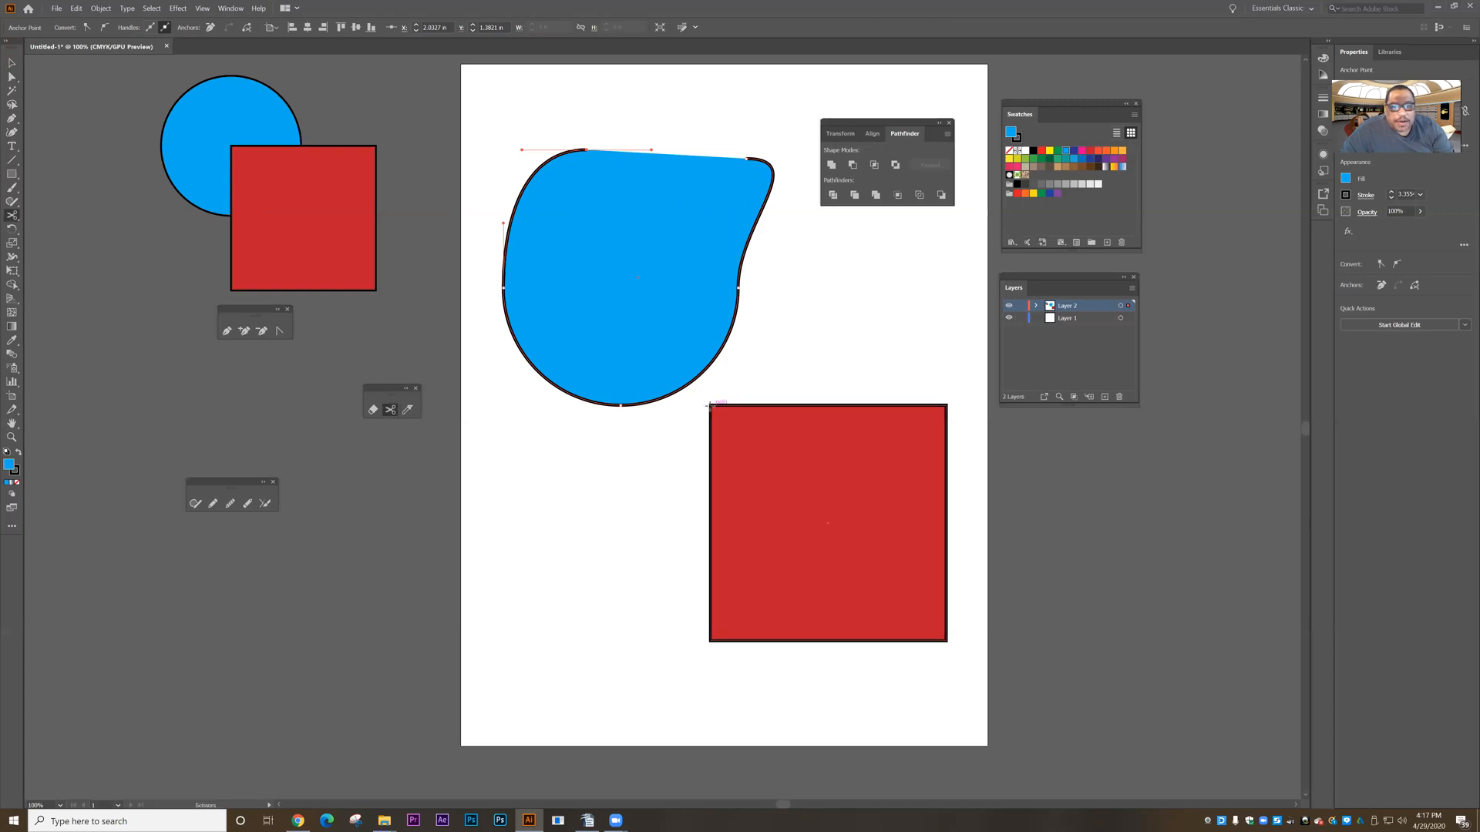
{"action": "left_click", "coordinate": [710, 404]}
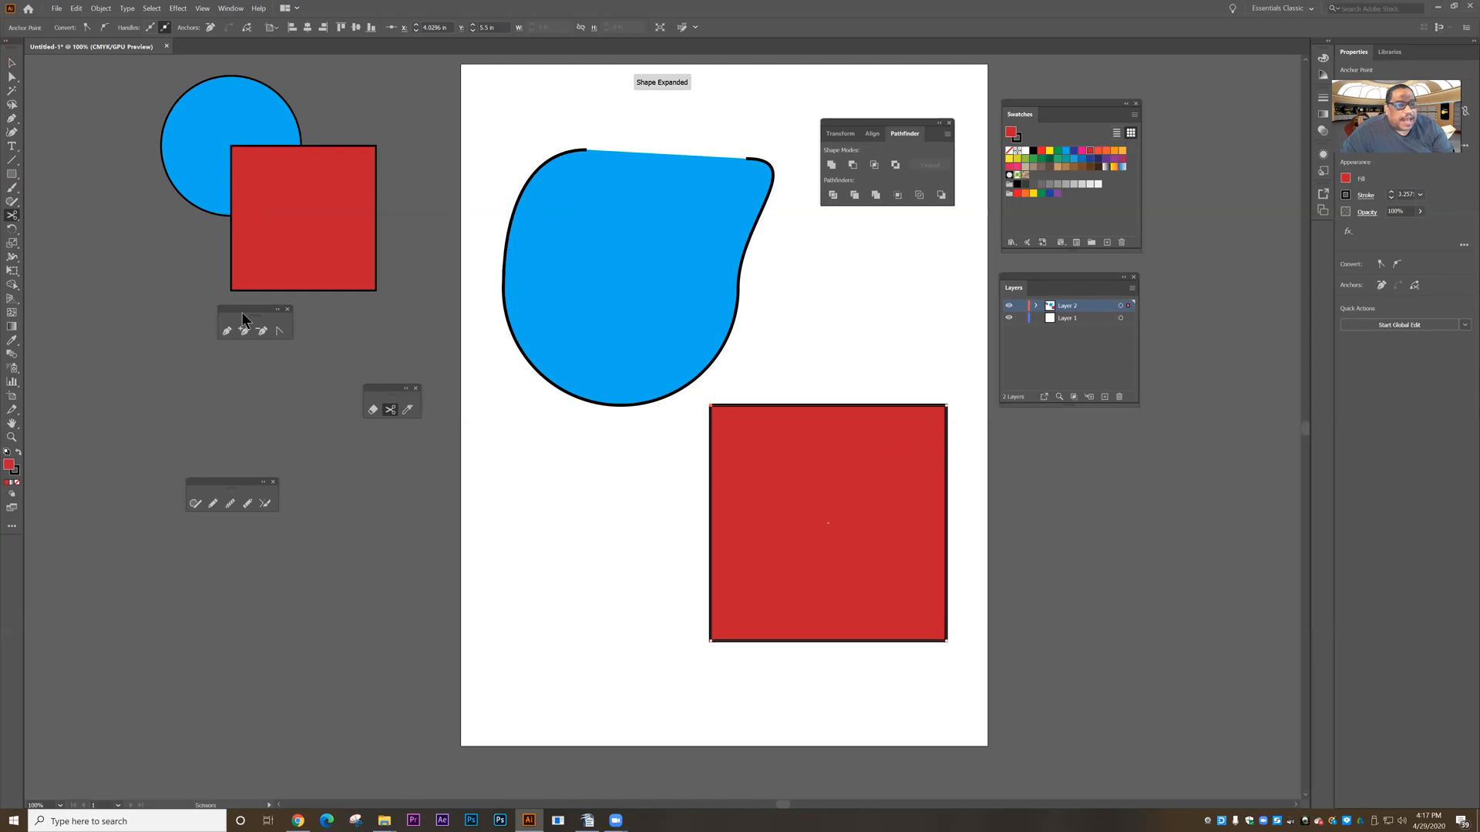
{"action": "key", "text": "a"}
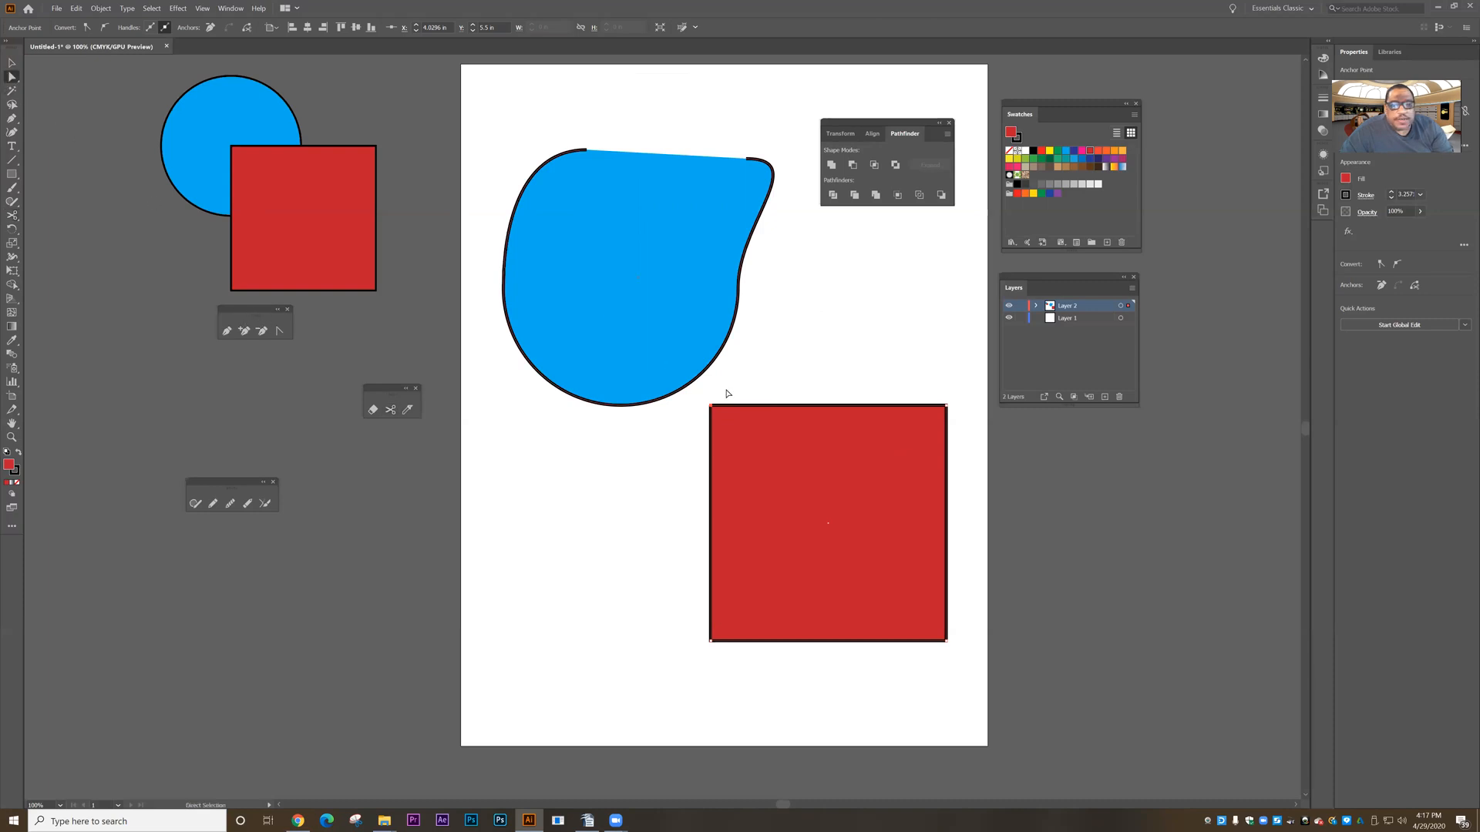
{"action": "left_click_drag", "start_coordinate": [711, 406], "coordinate": [779, 362]}
{"action": "left_click_drag", "start_coordinate": [711, 407], "coordinate": [654, 439]}
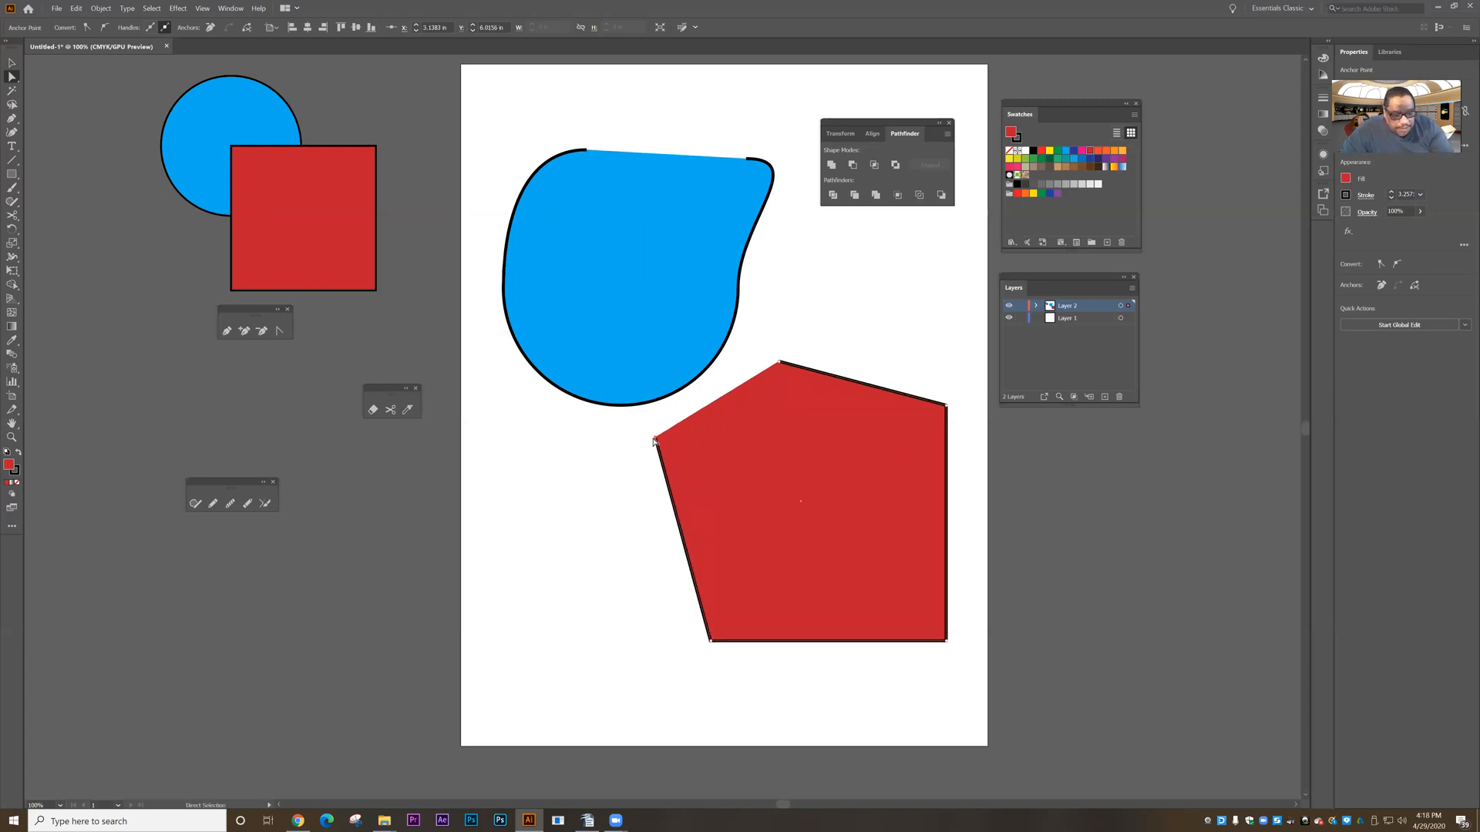
Undo the red square's corner cut and the anchor point moves on both shapes, leaving the circle's cut in place, and deselect everything.
{"action": "key", "text": "ctrl+z"}
{"action": "key", "text": "ctrl+z"}
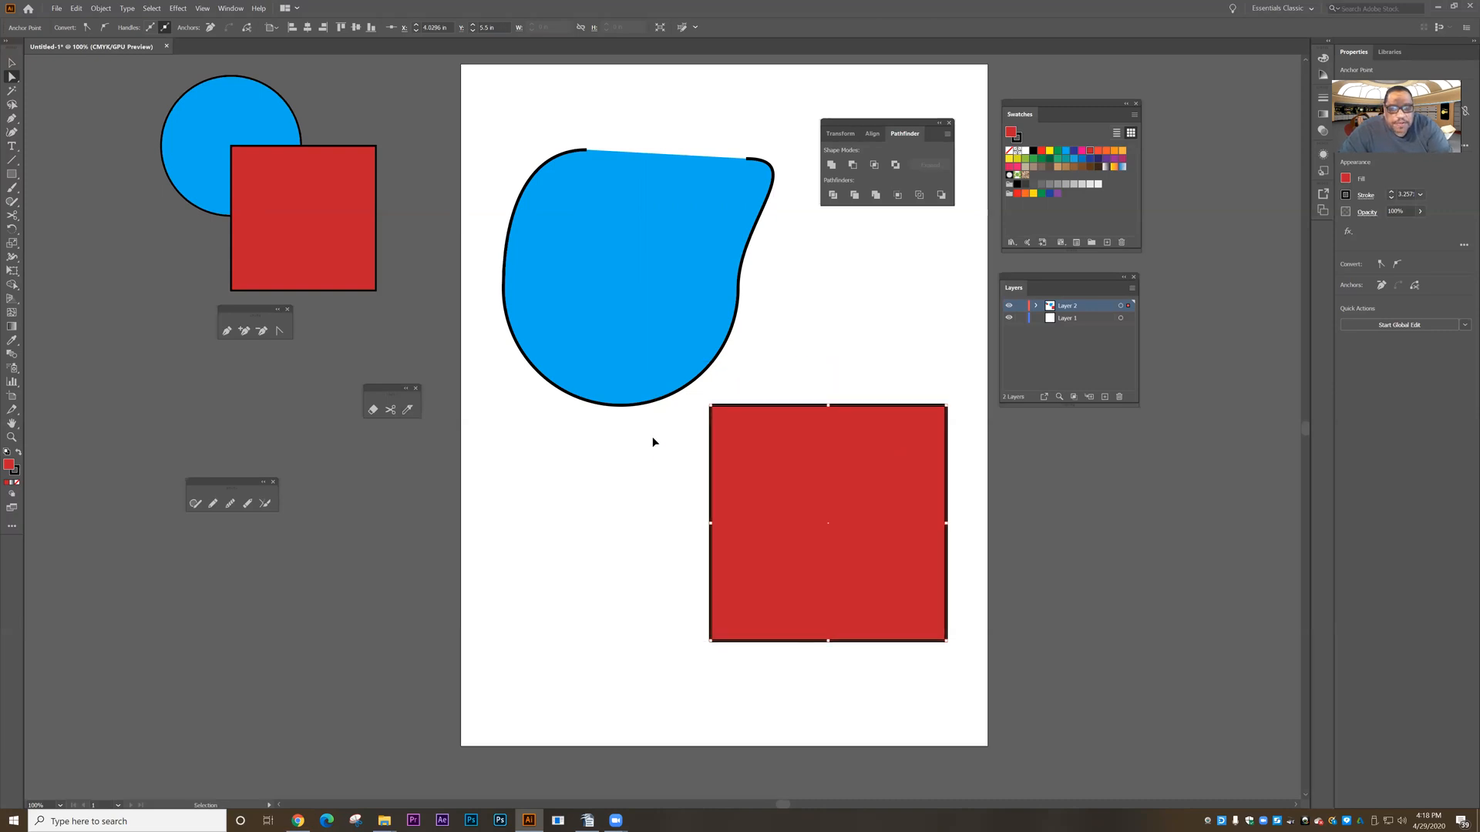
{"action": "key", "text": "ctrl+z"}
{"action": "key", "text": "ctrl+z"}
{"action": "key", "text": "ctrl+z"}
{"action": "key", "text": "ctrl+z"}
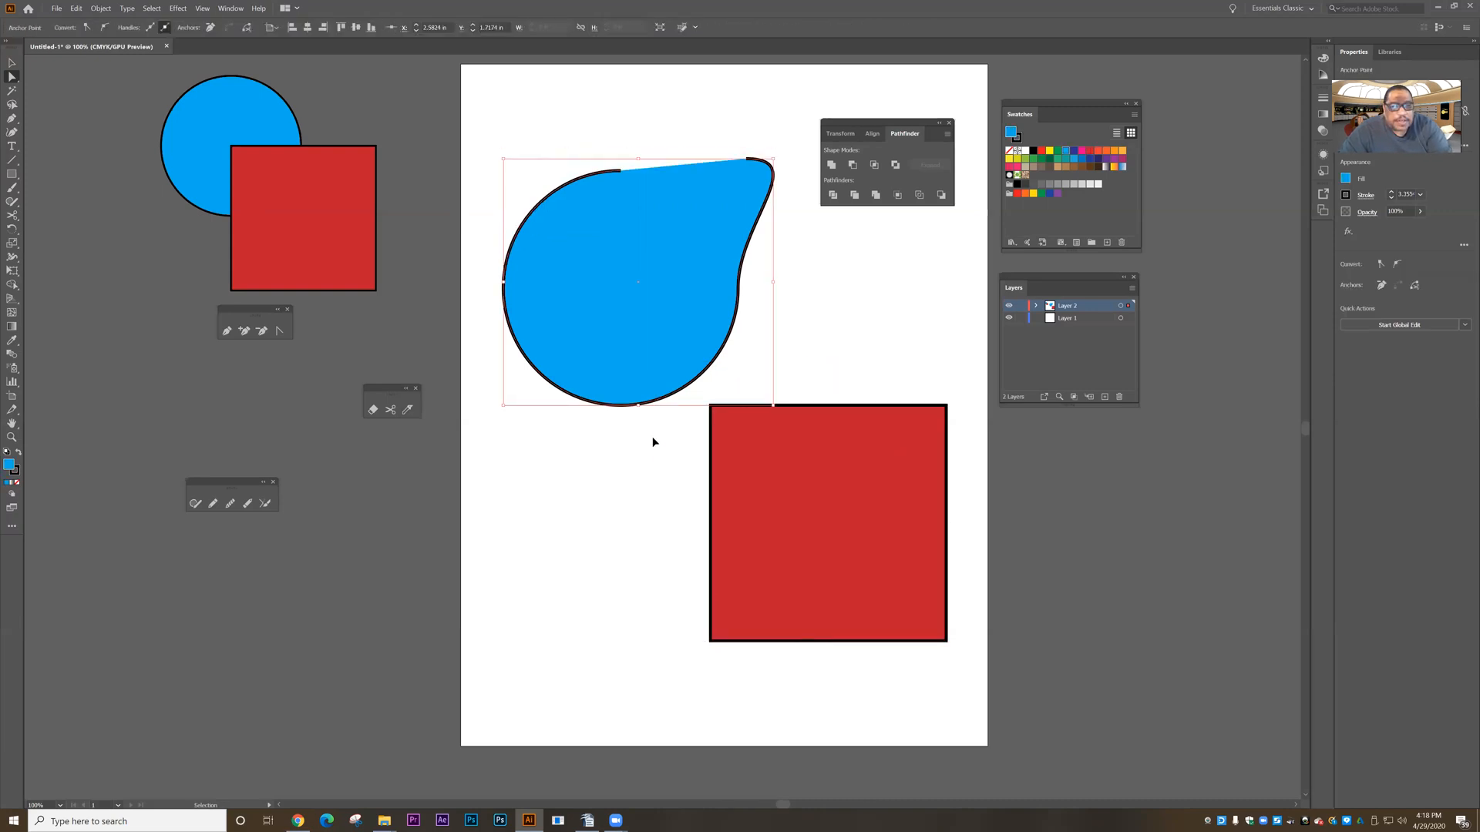
{"action": "key", "text": "ctrl+z"}
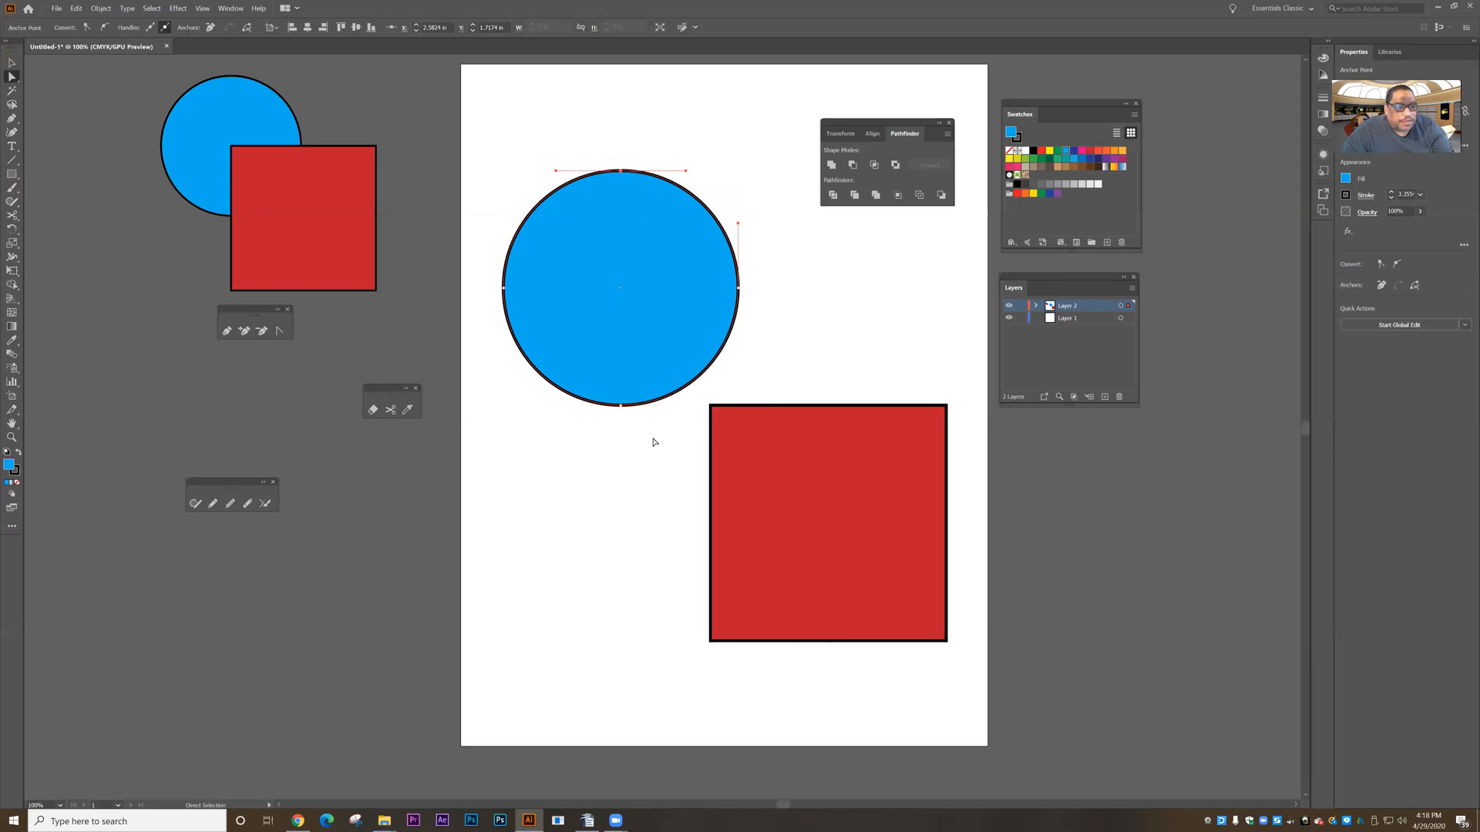
{"action": "key", "text": "v"}
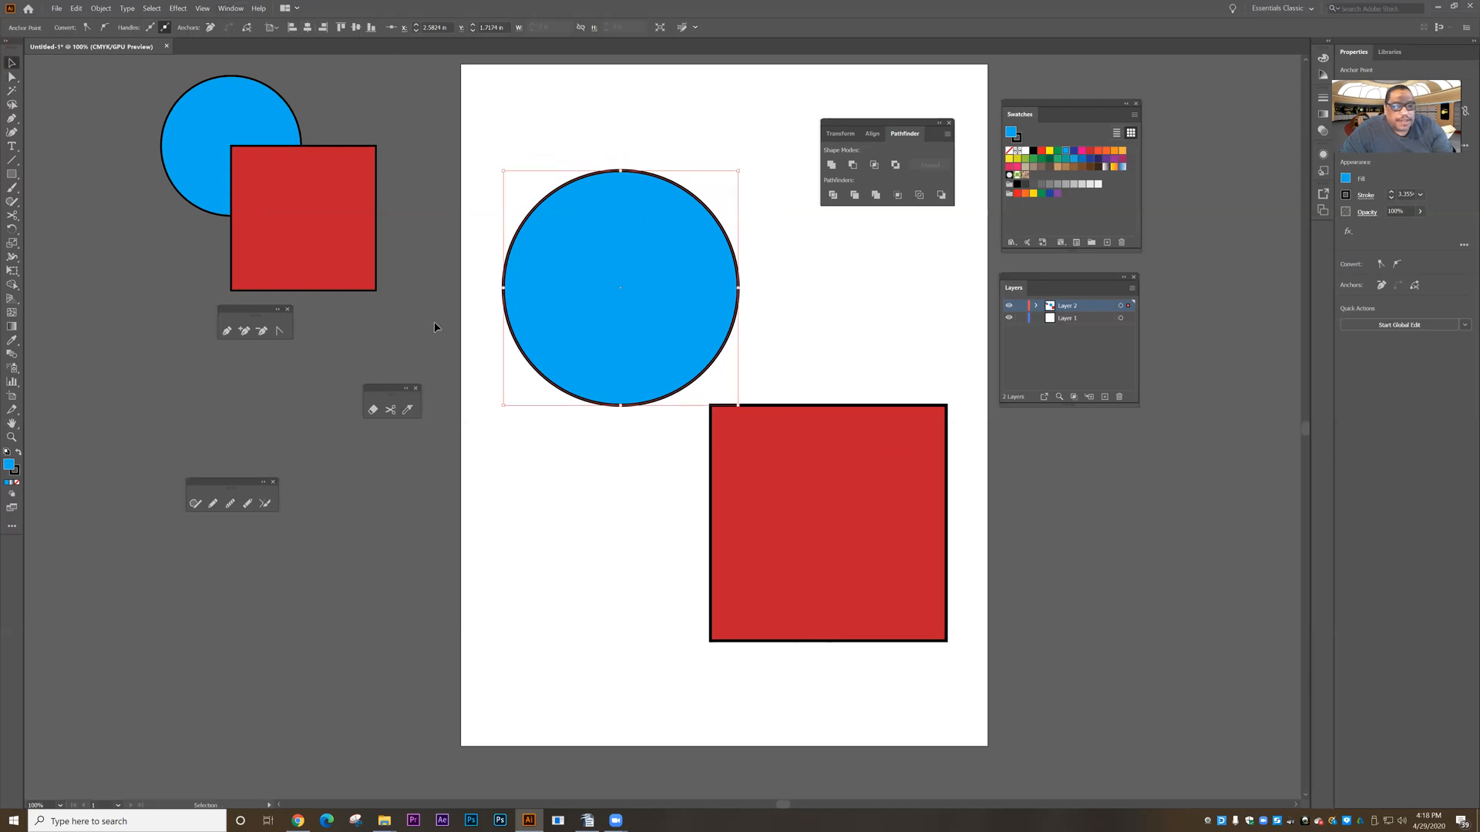
{"action": "left_click", "coordinate": [476, 430]}
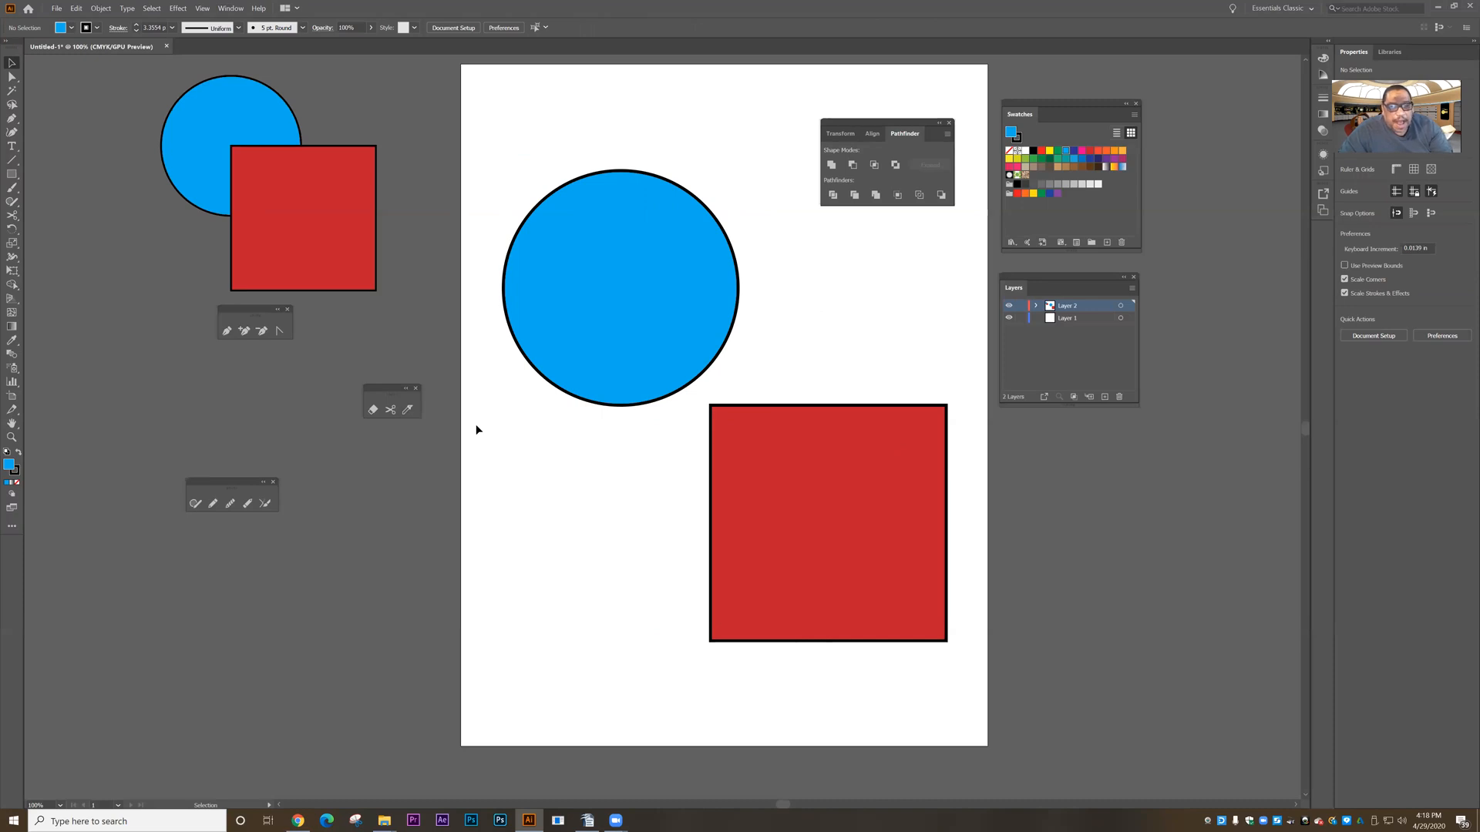
Slice the large blue circle with a curved diagonal Knife cut and move the upper piece up and slightly right of the lower one.
{"action": "left_click", "coordinate": [408, 409]}
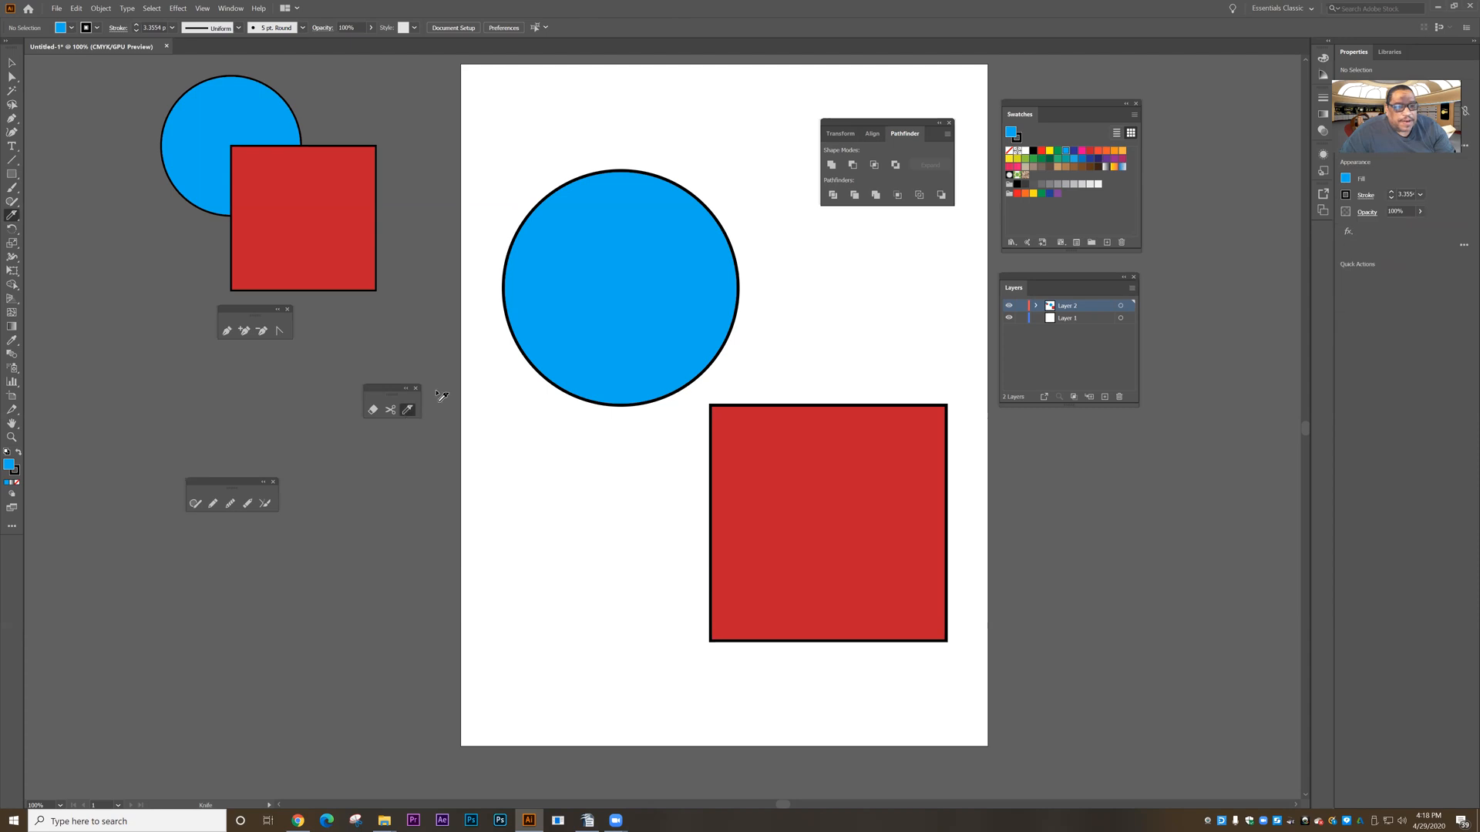
{"action": "mouse_move", "coordinate": [484, 205]}
{"action": "left_mouse_down"}
{"action": "mouse_move", "coordinate": [623, 314]}
{"action": "mouse_move", "coordinate": [798, 351]}
{"action": "left_mouse_up"}
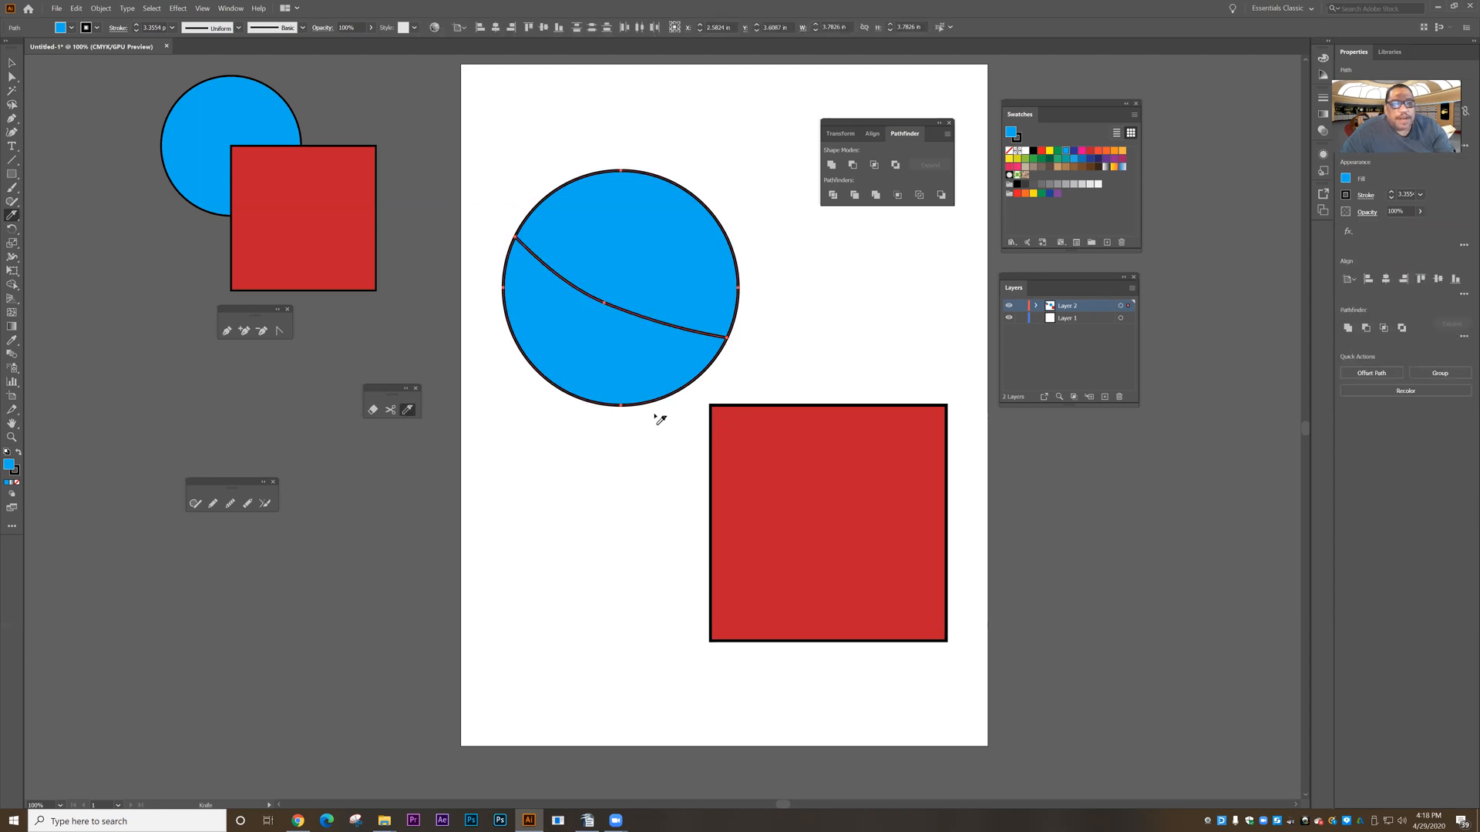
{"action": "left_click", "coordinate": [13, 64]}
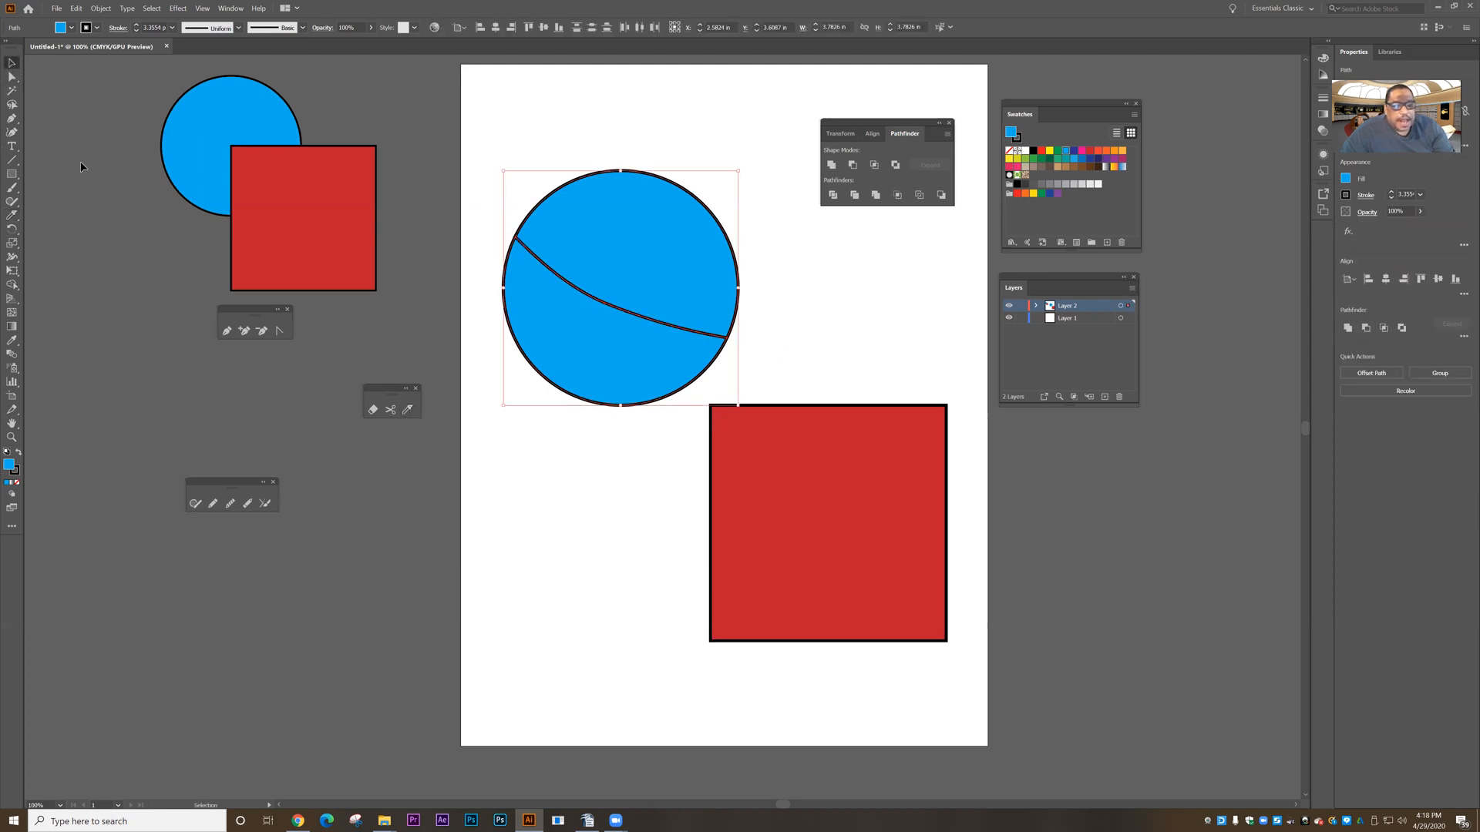
{"action": "left_click", "coordinate": [413, 459]}
{"action": "left_click_drag", "start_coordinate": [618, 214], "coordinate": [629, 194]}
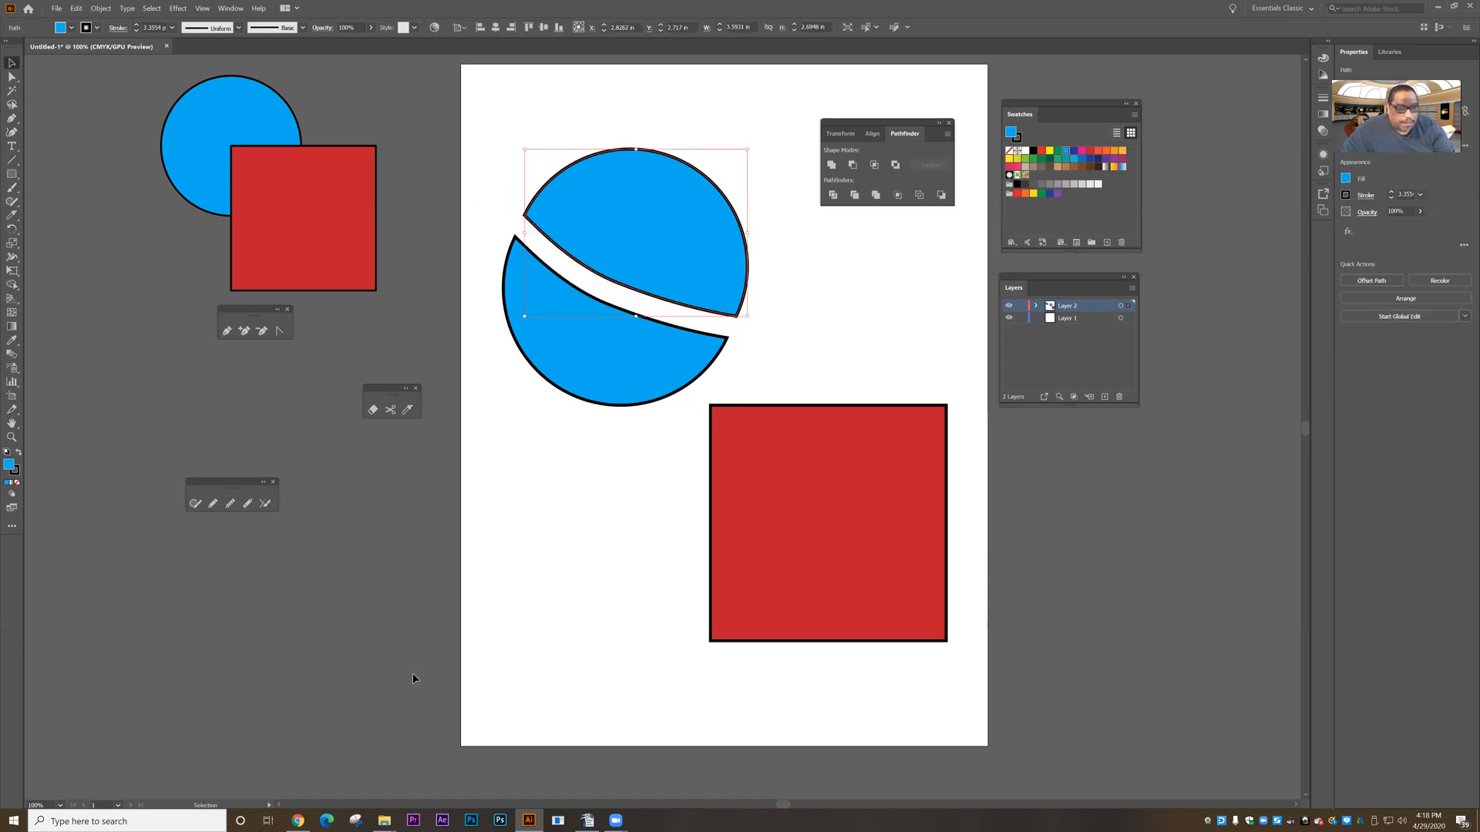
Select the large red square and slice it into three strips with two roughly horizontal Knife cuts.
{"action": "left_click", "coordinate": [406, 410]}
{"action": "mouse_move", "coordinate": [604, 451]}
{"action": "left_mouse_down"}
{"action": "mouse_move", "coordinate": [950, 457]}
{"action": "mouse_move", "coordinate": [938, 529]}
{"action": "mouse_move", "coordinate": [598, 574]}
{"action": "left_mouse_up"}
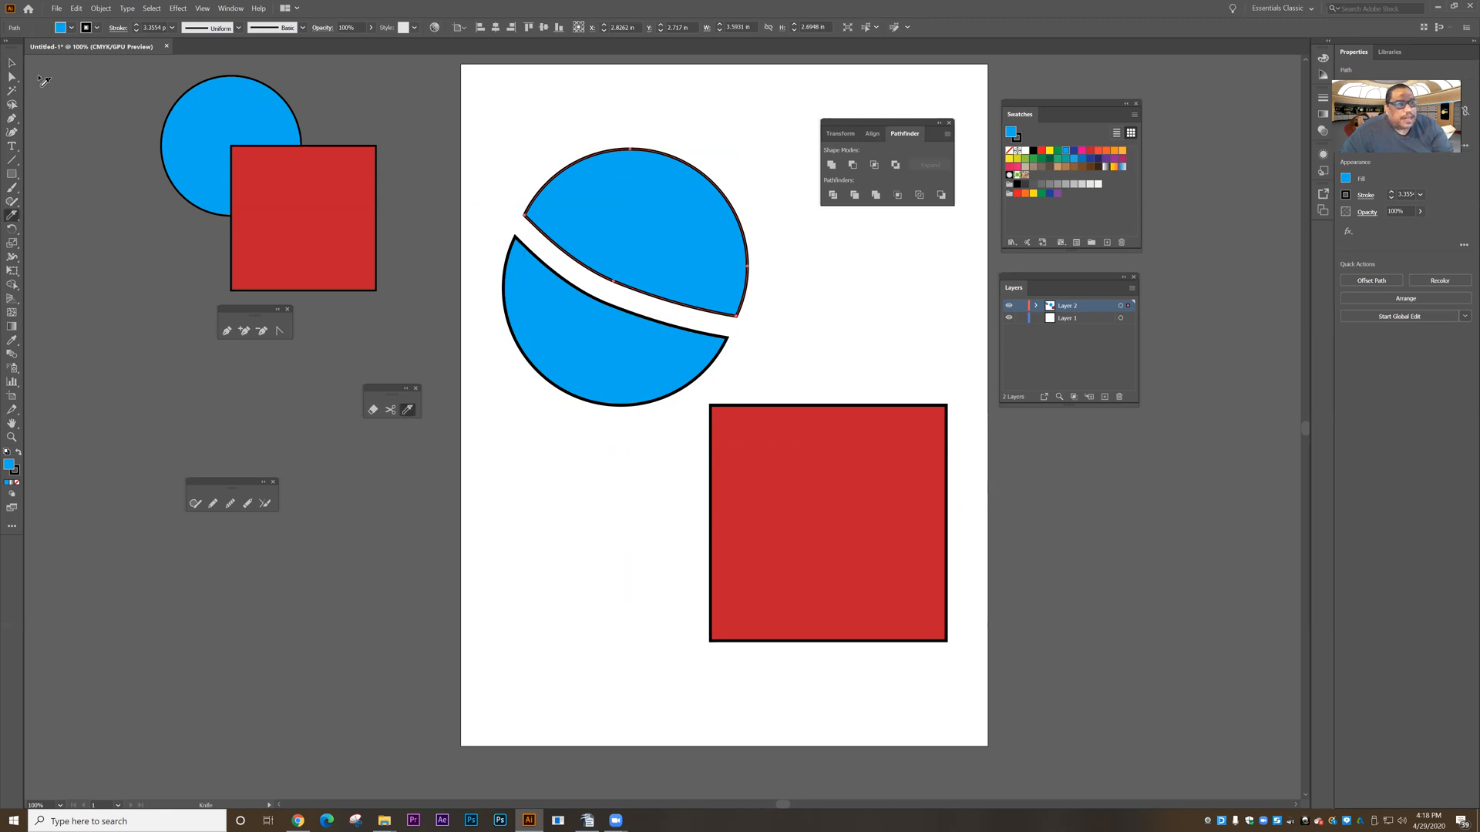
{"action": "left_click", "coordinate": [11, 63]}
{"action": "left_click", "coordinate": [858, 522]}
{"action": "left_click", "coordinate": [407, 411]}
{"action": "mouse_move", "coordinate": [678, 454]}
{"action": "left_mouse_down"}
{"action": "mouse_move", "coordinate": [995, 460]}
{"action": "mouse_move", "coordinate": [942, 536]}
{"action": "mouse_move", "coordinate": [693, 548]}
{"action": "left_mouse_up"}
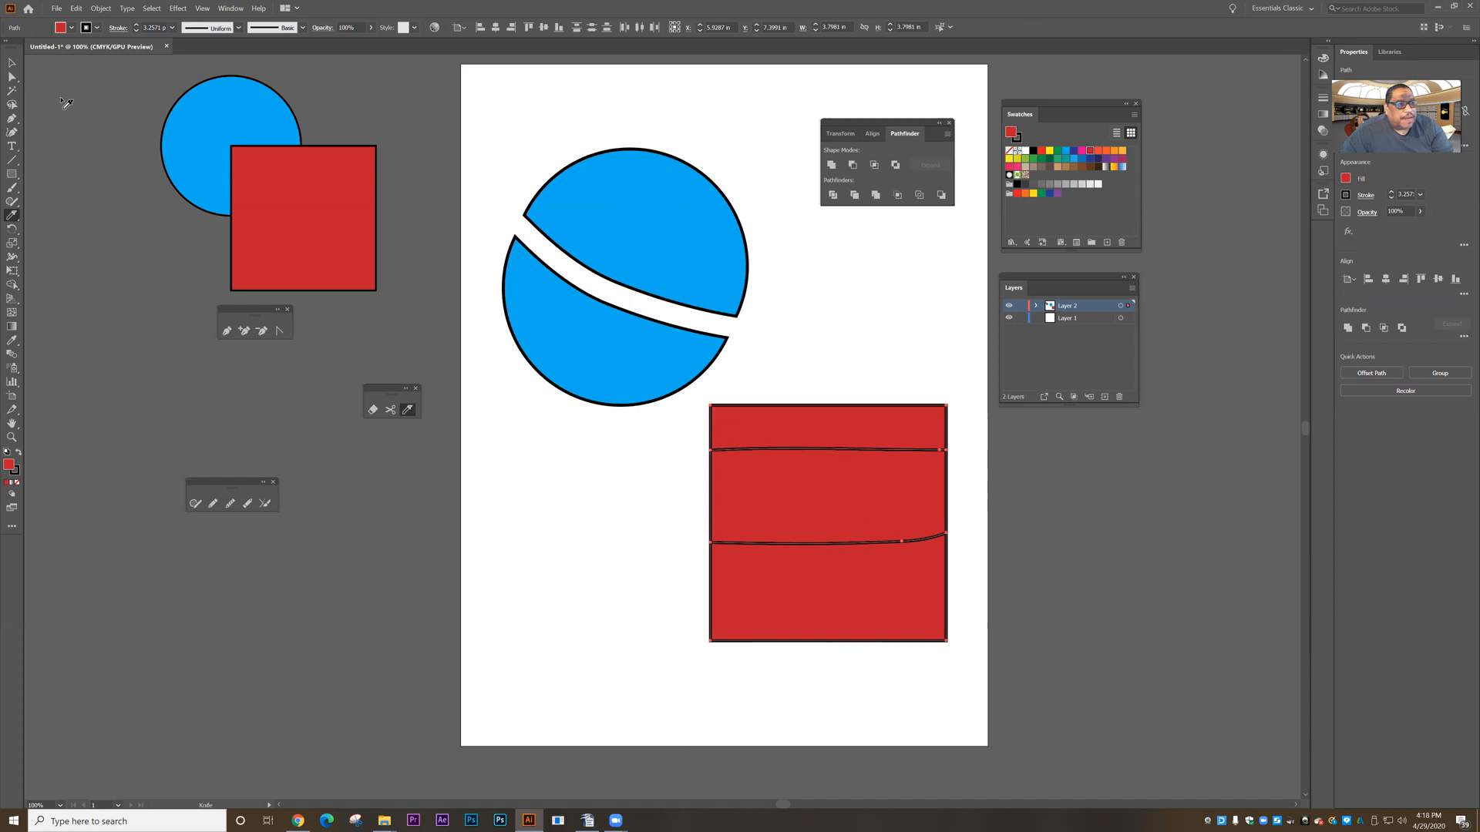
Separate the square's strips with Direct Selection, moving the top strip slightly up and the bottom strip slightly down.
{"action": "left_click", "coordinate": [12, 76]}
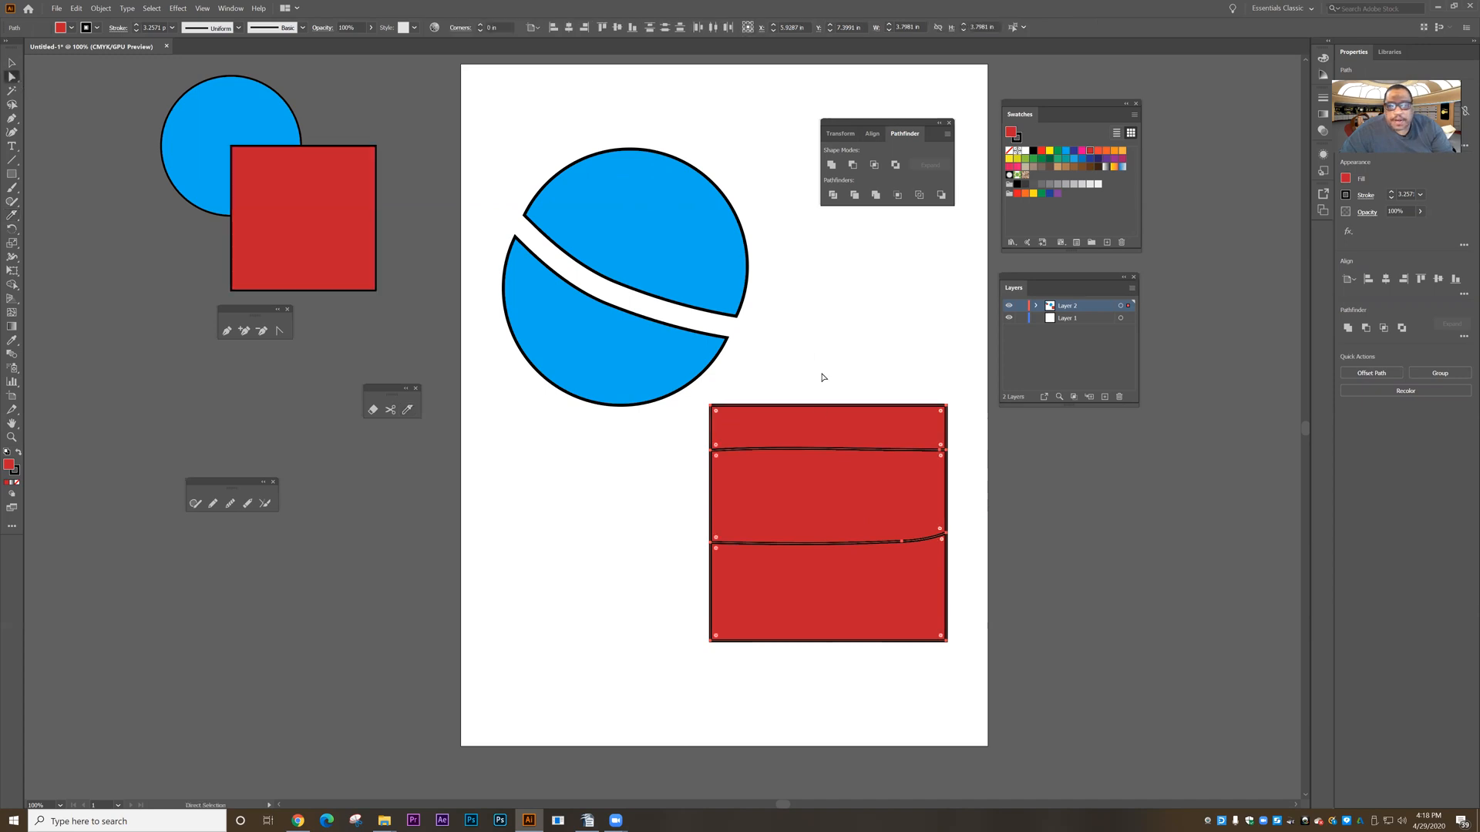
{"action": "left_click_drag", "start_coordinate": [834, 433], "coordinate": [836, 417]}
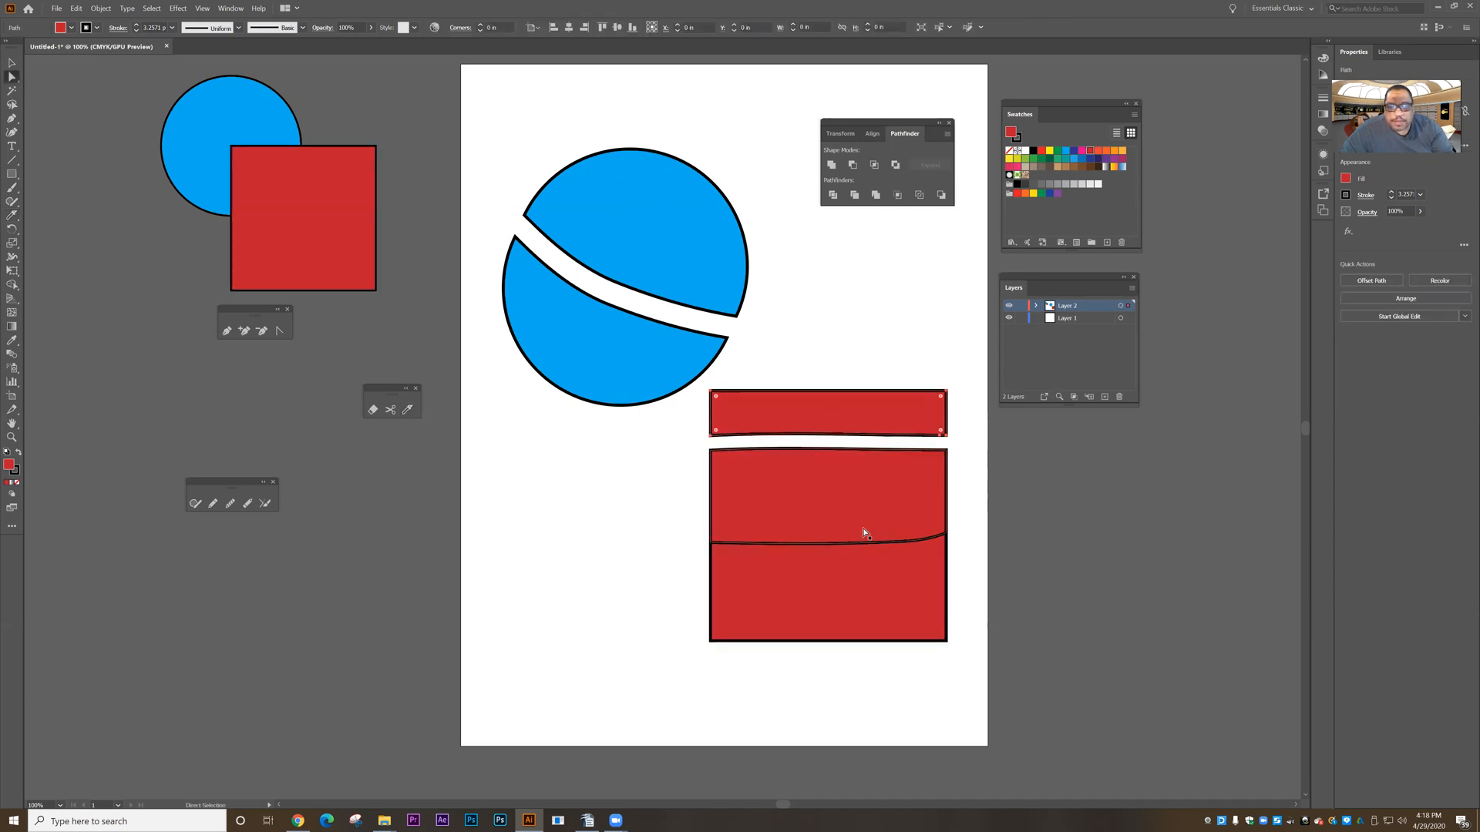
{"action": "left_click_drag", "start_coordinate": [839, 598], "coordinate": [841, 614]}
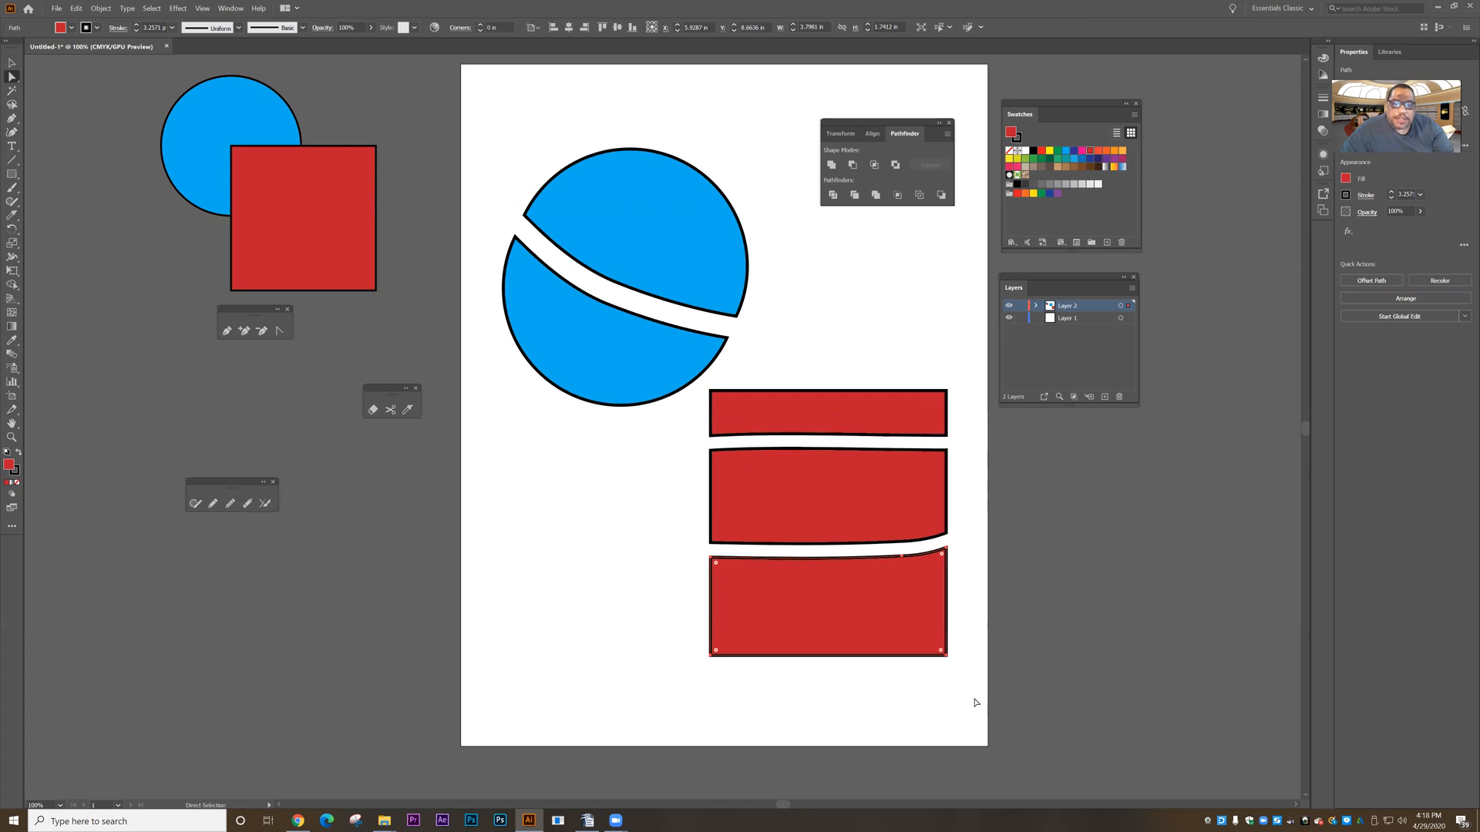
Undo the red strip moves, the red square's Knife cuts and the displacement of the blue circle's upper piece.
{"action": "key", "text": "ctrl+z"}
{"action": "key", "text": "ctrl+z"}
{"action": "key", "text": "ctrl+z"}
{"action": "key", "text": "ctrl+z"}
{"action": "key", "text": "ctrl+z"}
{"action": "key", "text": "ctrl+z"}
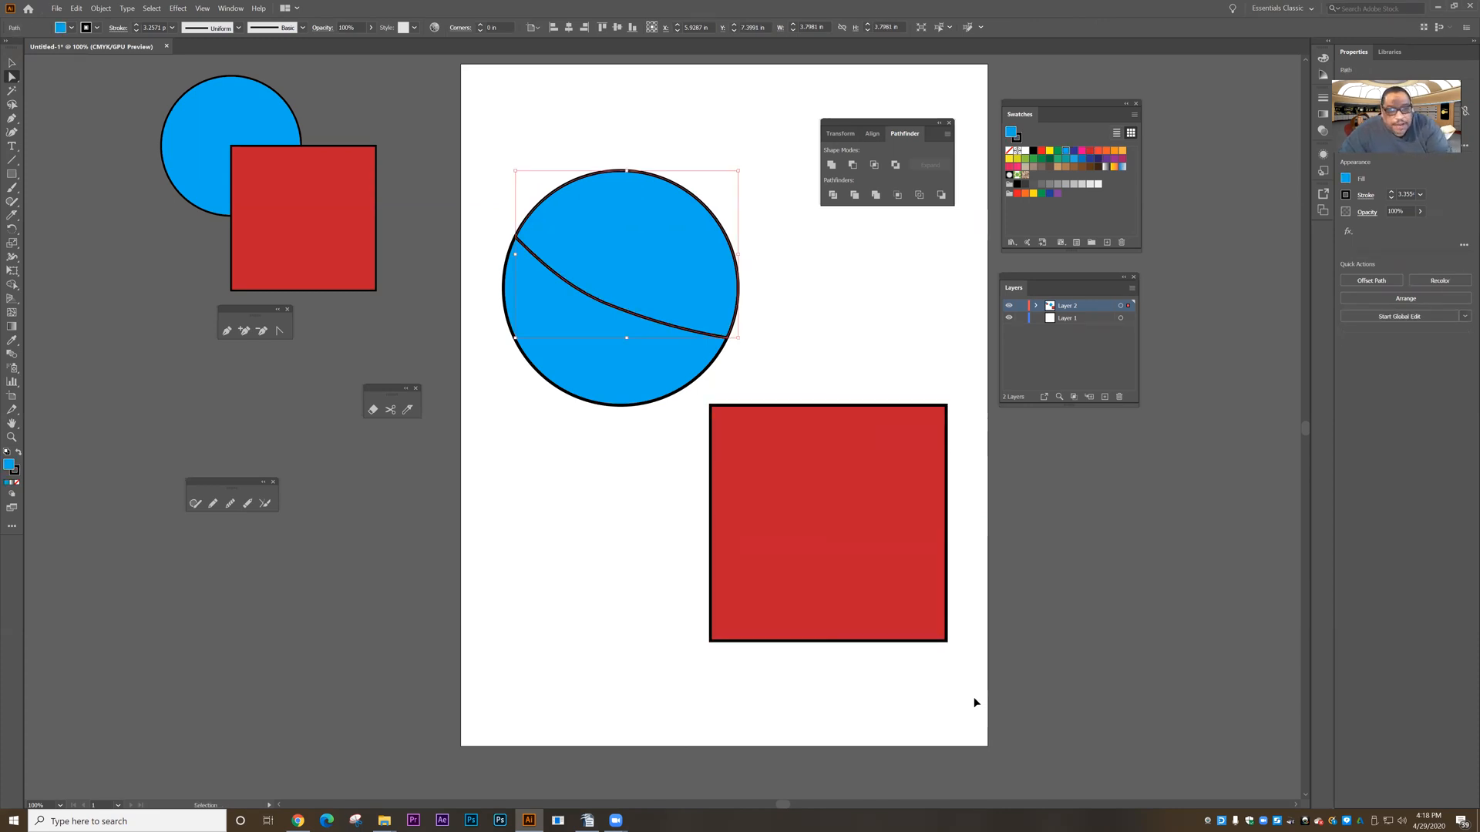
Restore the large blue circle to one piece, shift it slightly up and left, and deselect it.
{"action": "left_click", "coordinate": [12, 62]}
{"action": "left_click_drag", "start_coordinate": [583, 271], "coordinate": [585, 239]}
{"action": "left_click", "coordinate": [607, 517]}
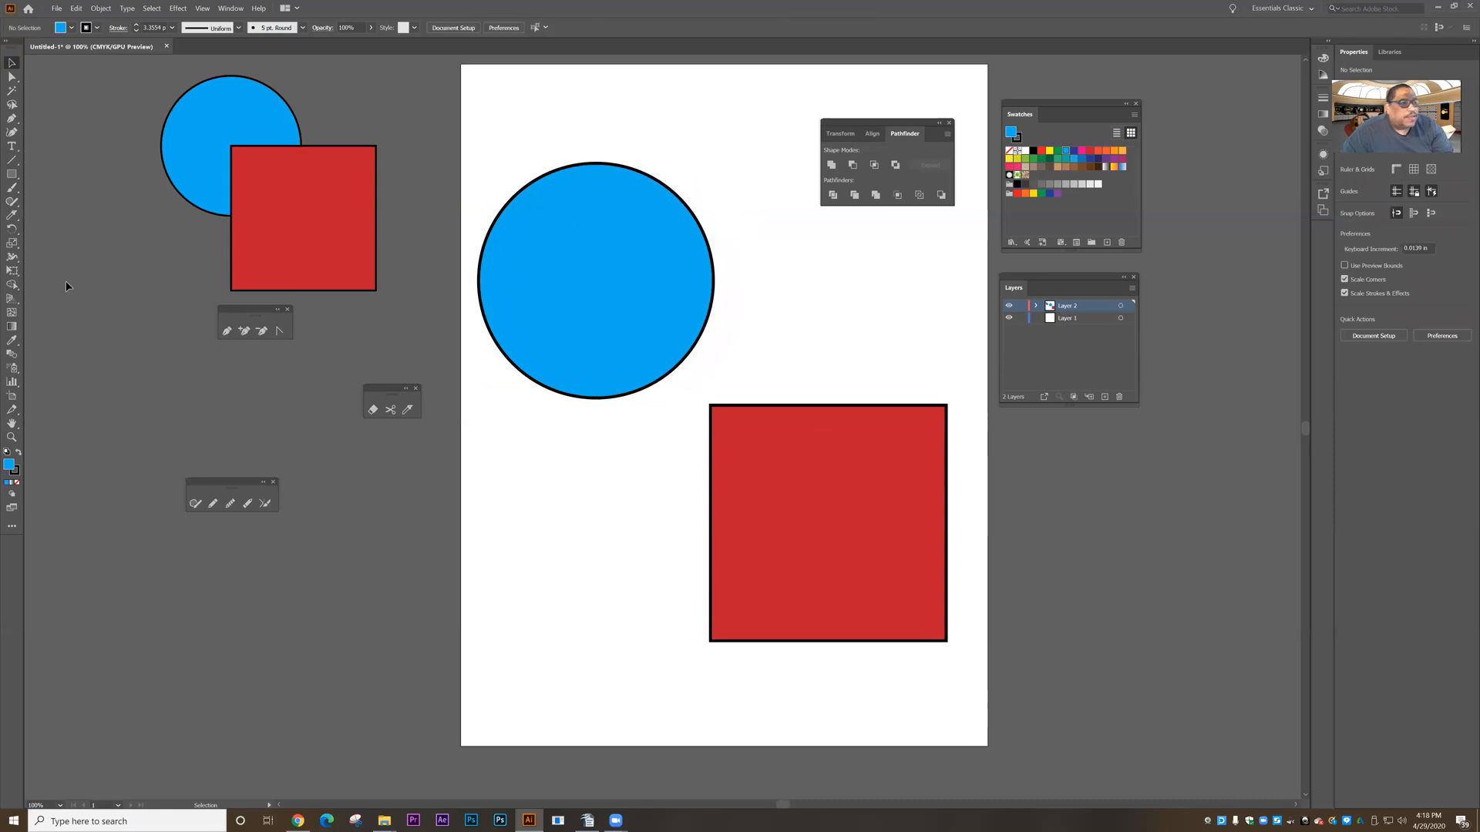
Draw a straight diagonal line across the red square from its upper left past its lower right, and apply Divide Objects Below.
{"action": "left_click", "coordinate": [11, 160]}
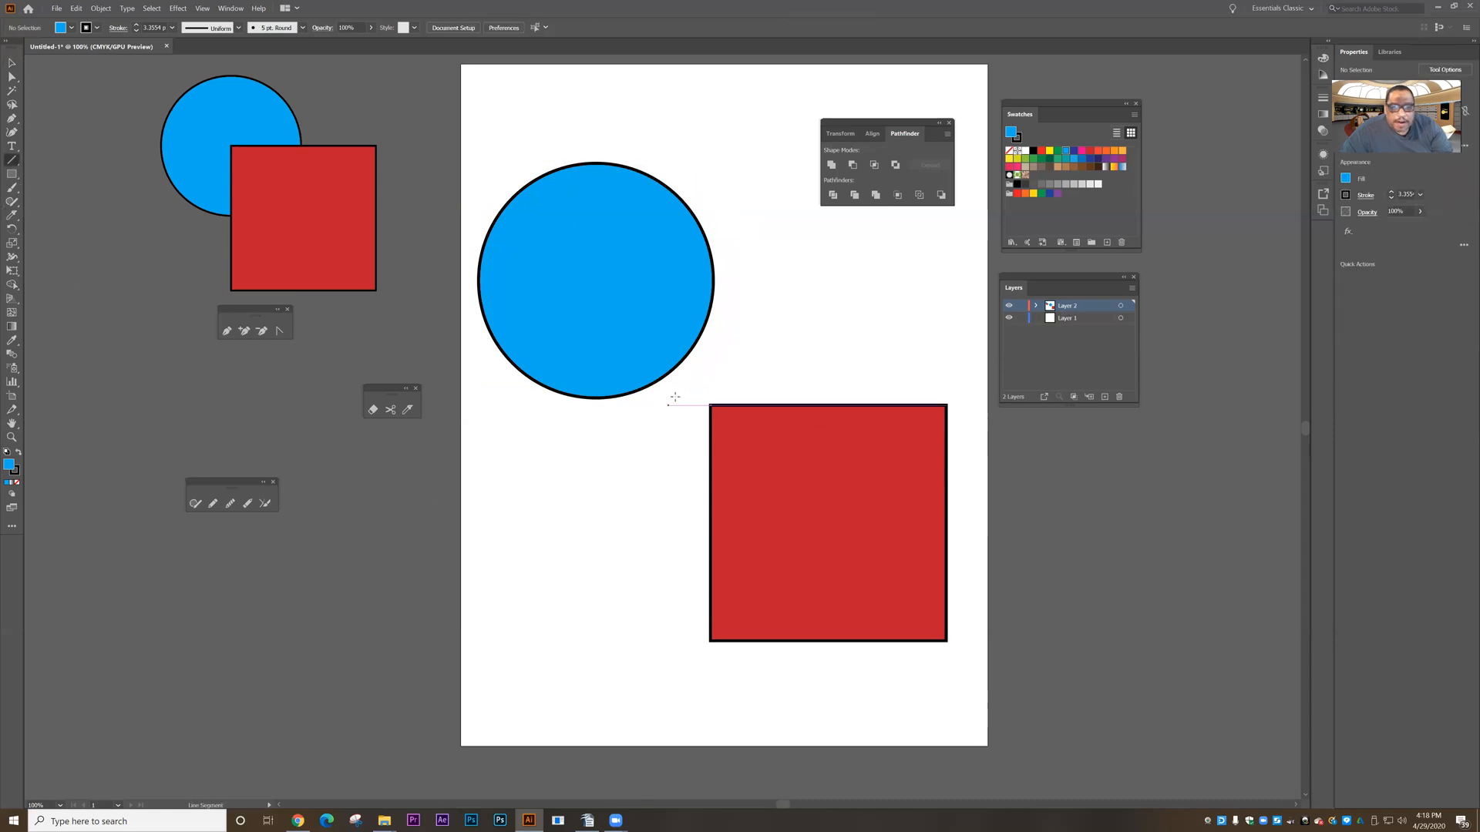
{"action": "left_click_drag", "start_coordinate": [691, 398], "coordinate": [1019, 692]}
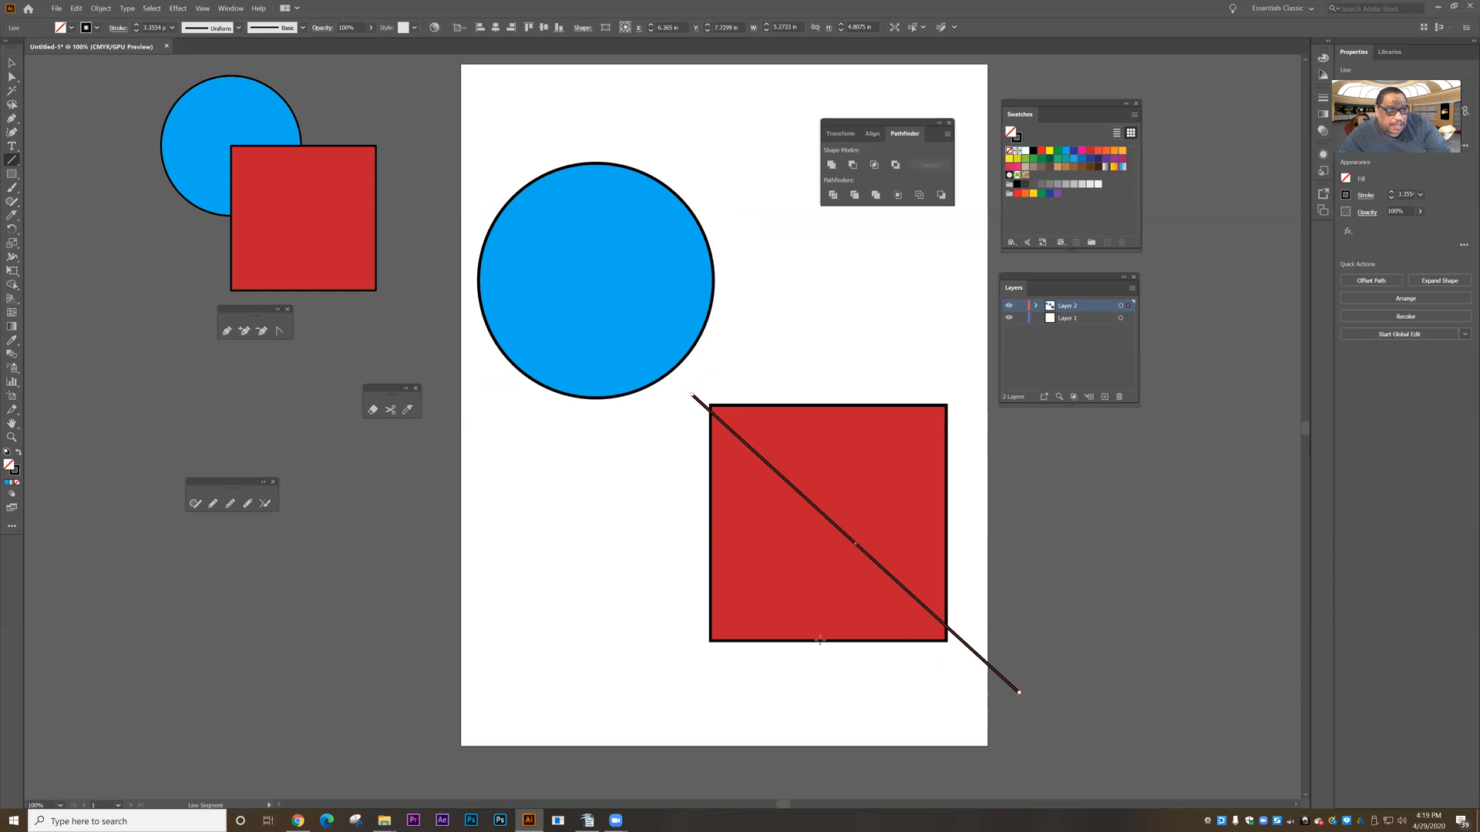
{"action": "left_click", "coordinate": [104, 11]}
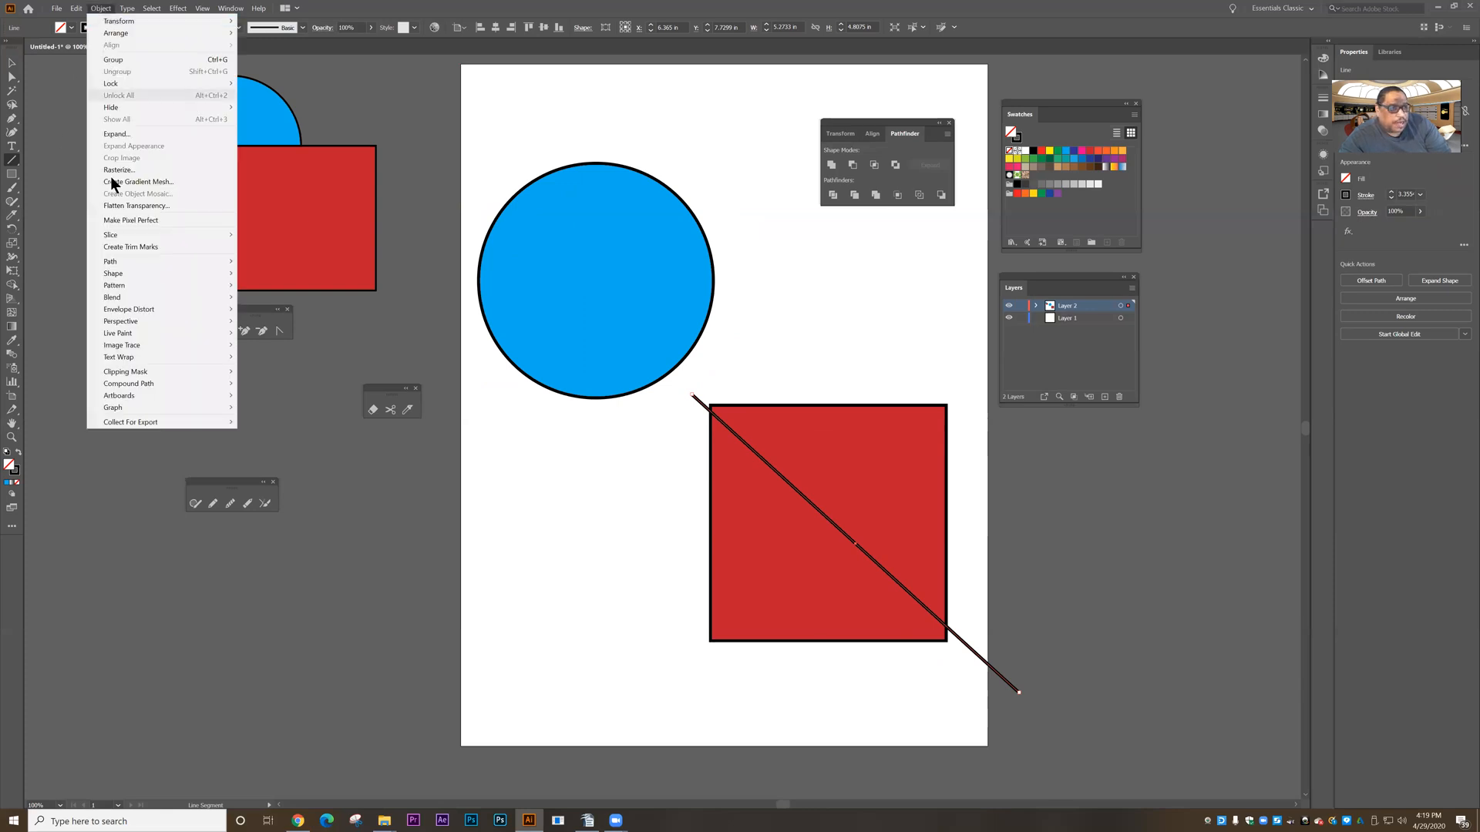
{"action": "mouse_move", "coordinate": [202, 261]}
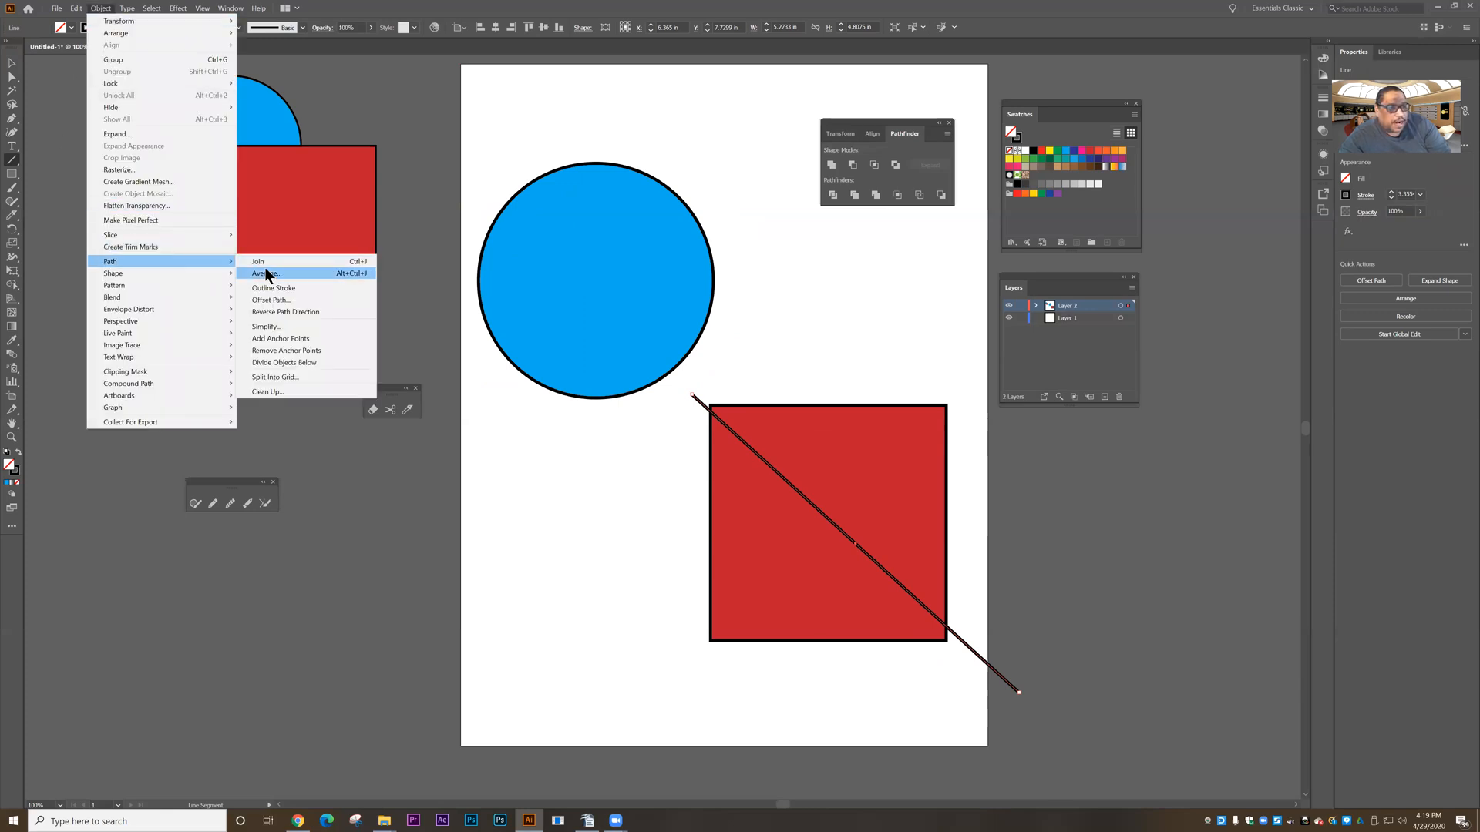
{"action": "left_click", "coordinate": [293, 358]}
Deselect everything, and move the red square's upper-right piece up and slightly right of the lower-left piece.
{"action": "key", "text": "v"}
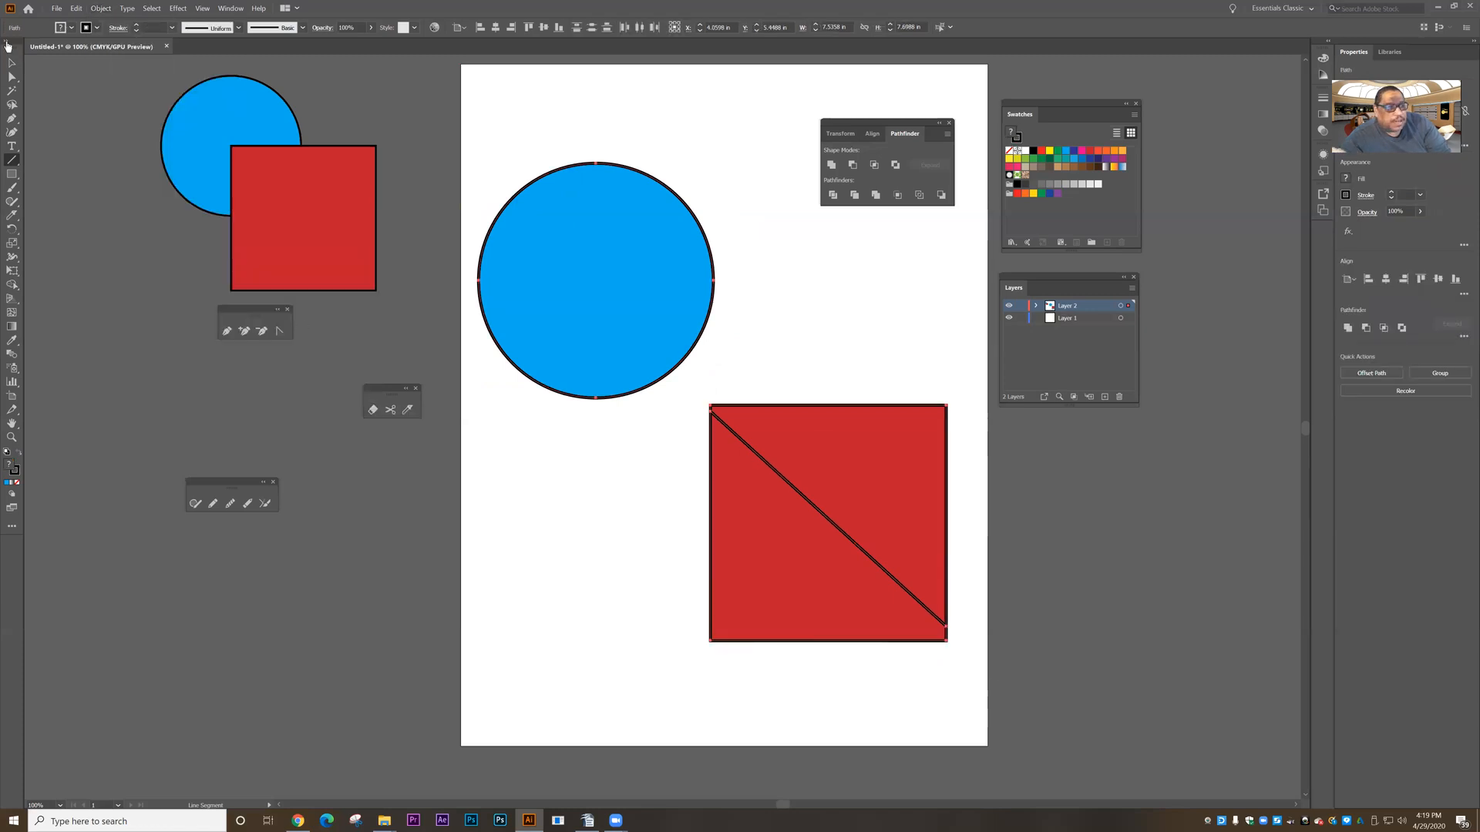
{"action": "left_click", "coordinate": [502, 456]}
{"action": "left_click_drag", "start_coordinate": [852, 459], "coordinate": [866, 436]}
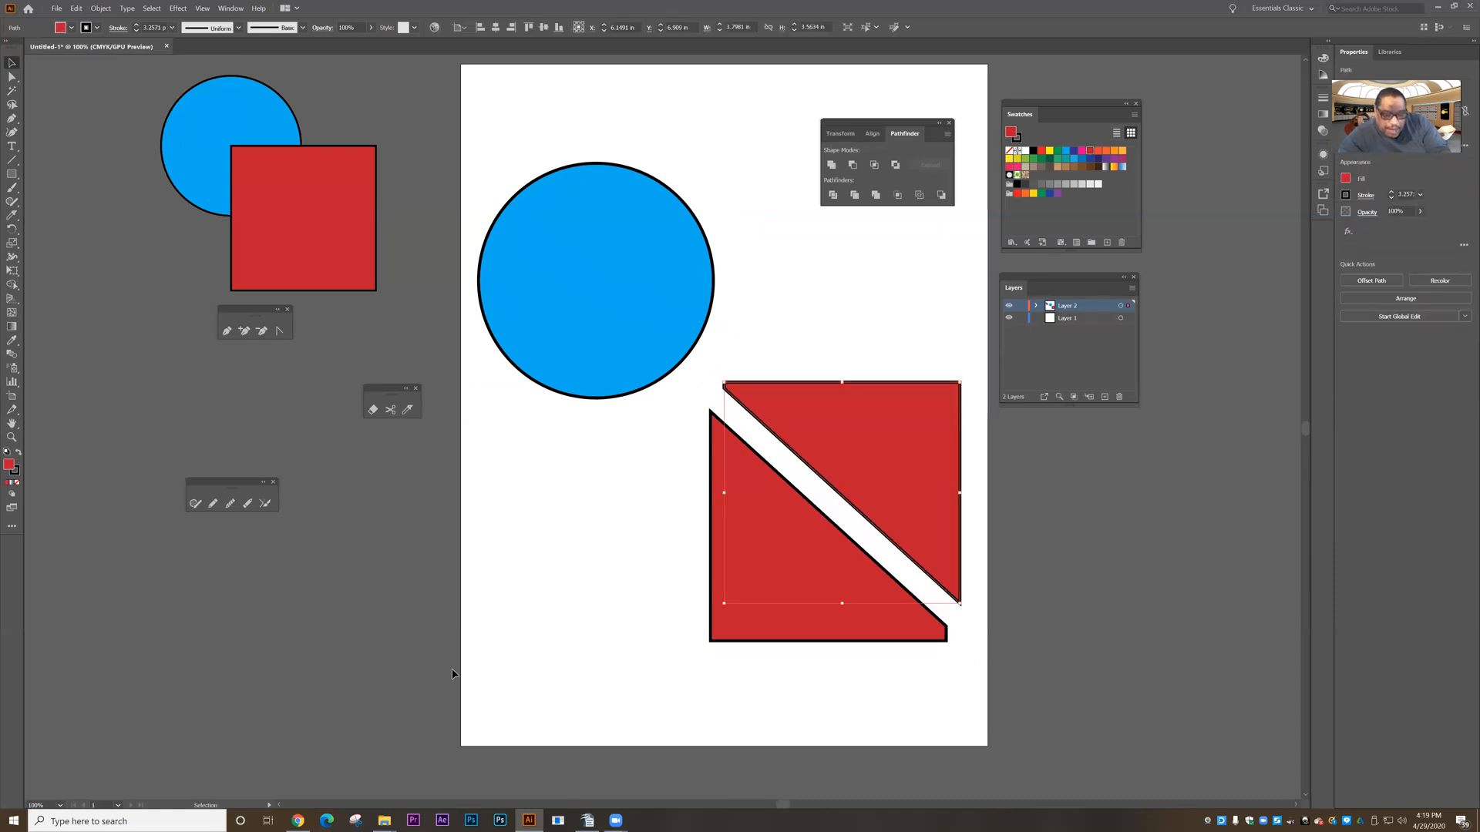
Undo the piece's move, the division of the red square and the diagonal line.
{"action": "key", "text": "ctrl+z"}
{"action": "key", "text": "ctrl+z"}
{"action": "key", "text": "ctrl+z"}
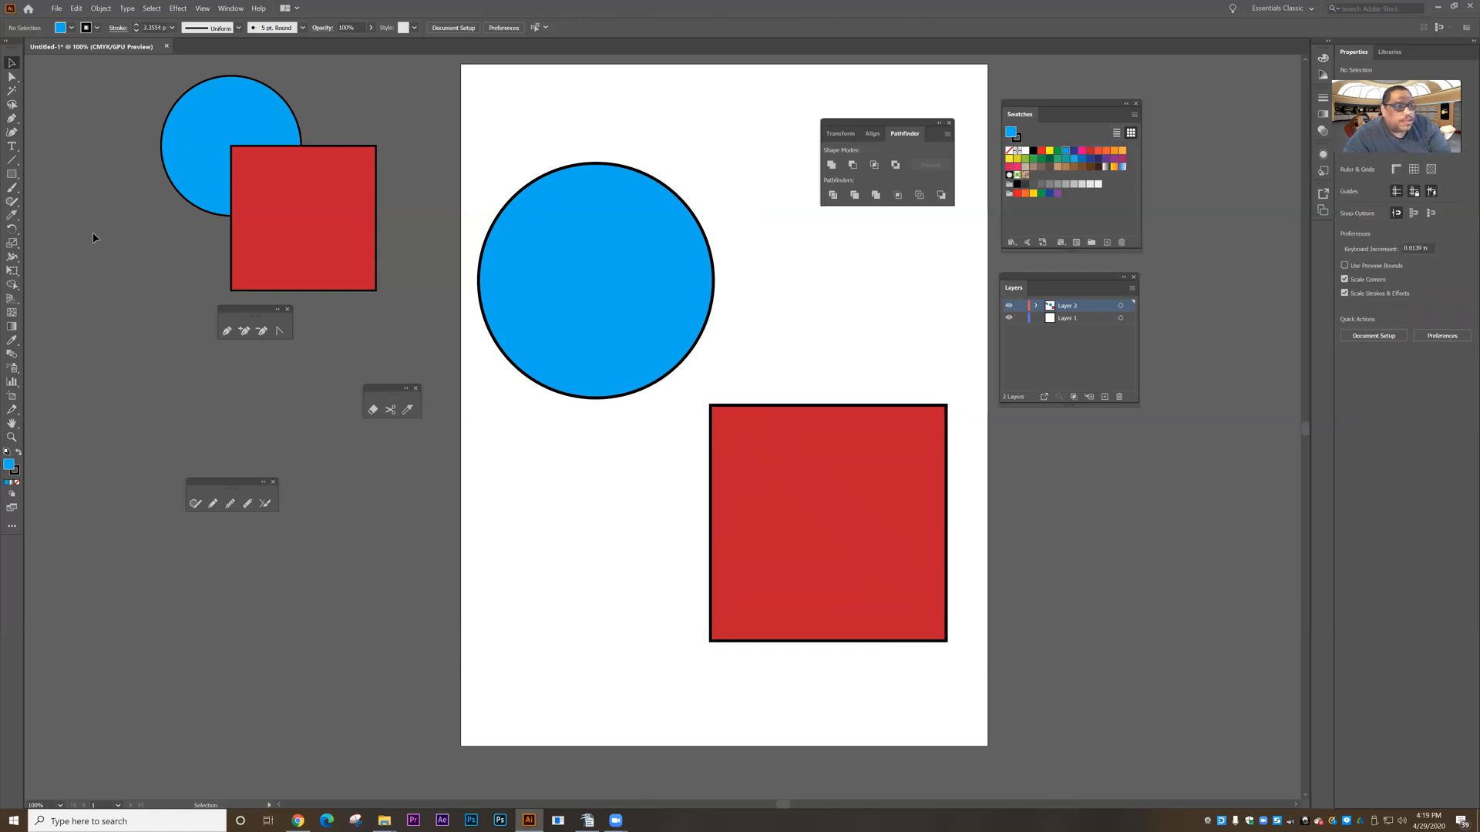
Draw an S-shaped Pen path from above the red square to below its lower-left corner, and set its fill to none.
{"action": "left_click", "coordinate": [11, 119]}
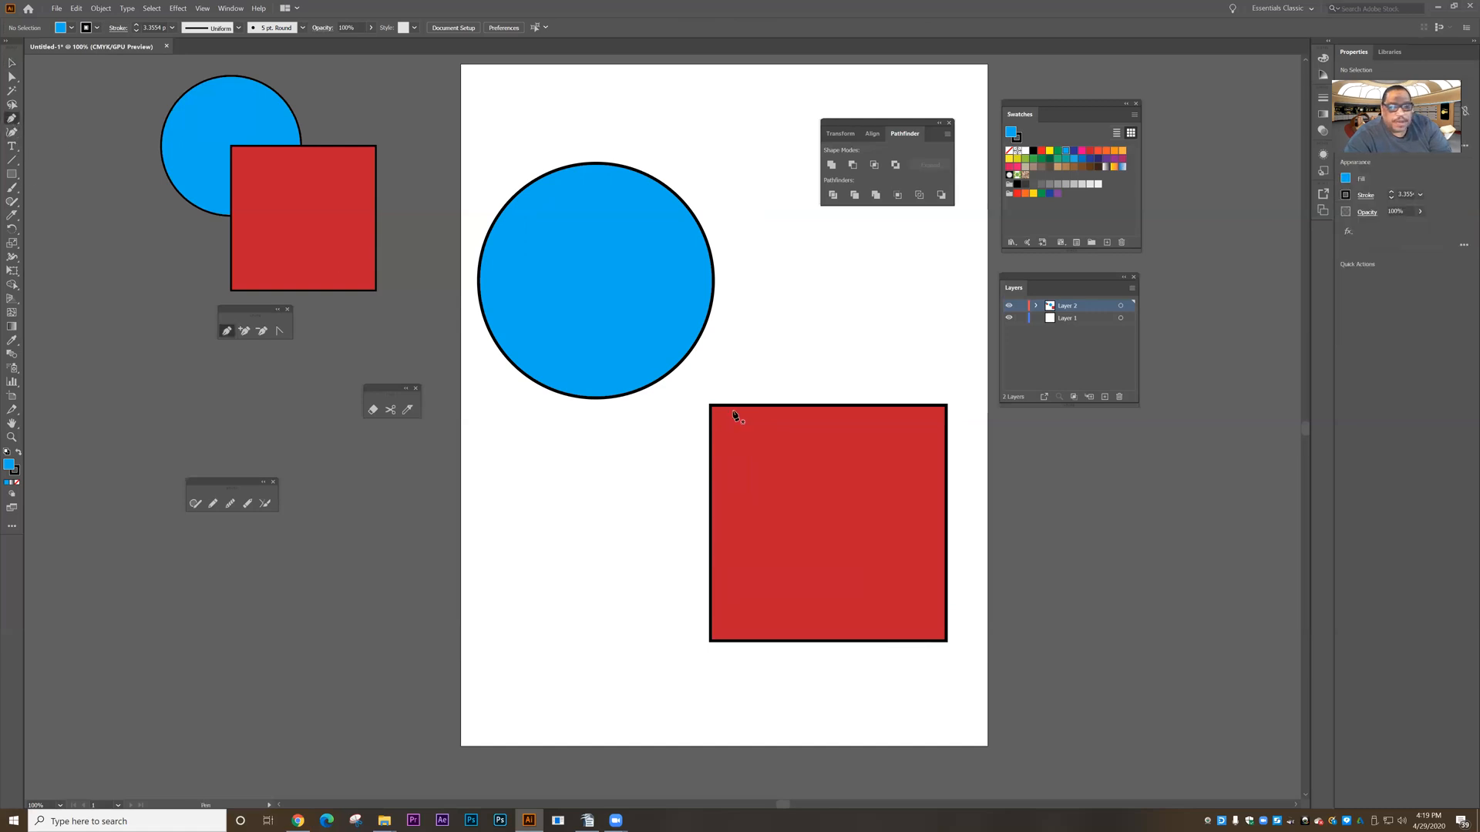
{"action": "left_click", "coordinate": [847, 364]}
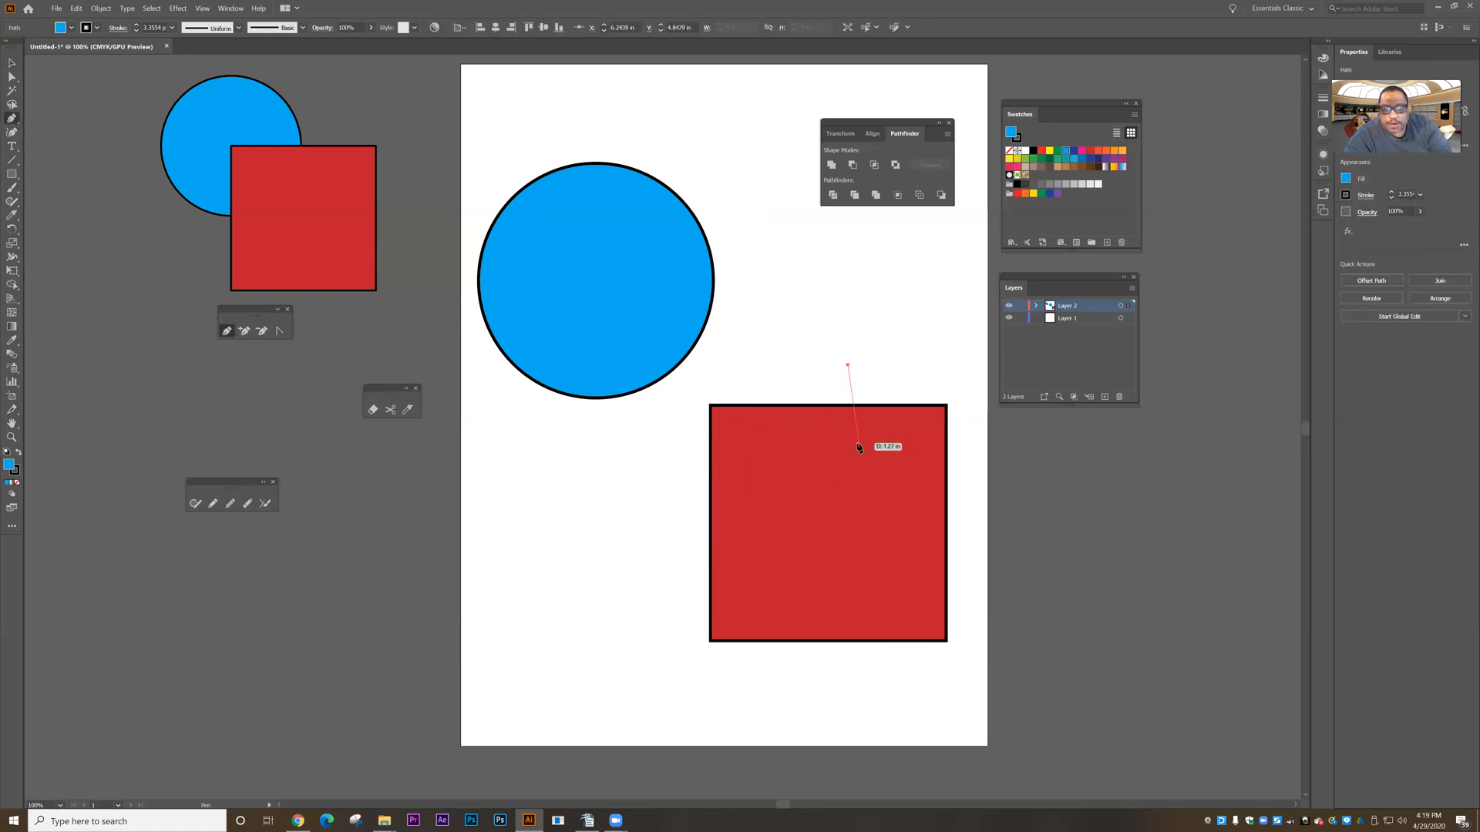
{"action": "left_click_drag", "start_coordinate": [888, 580], "coordinate": [861, 620]}
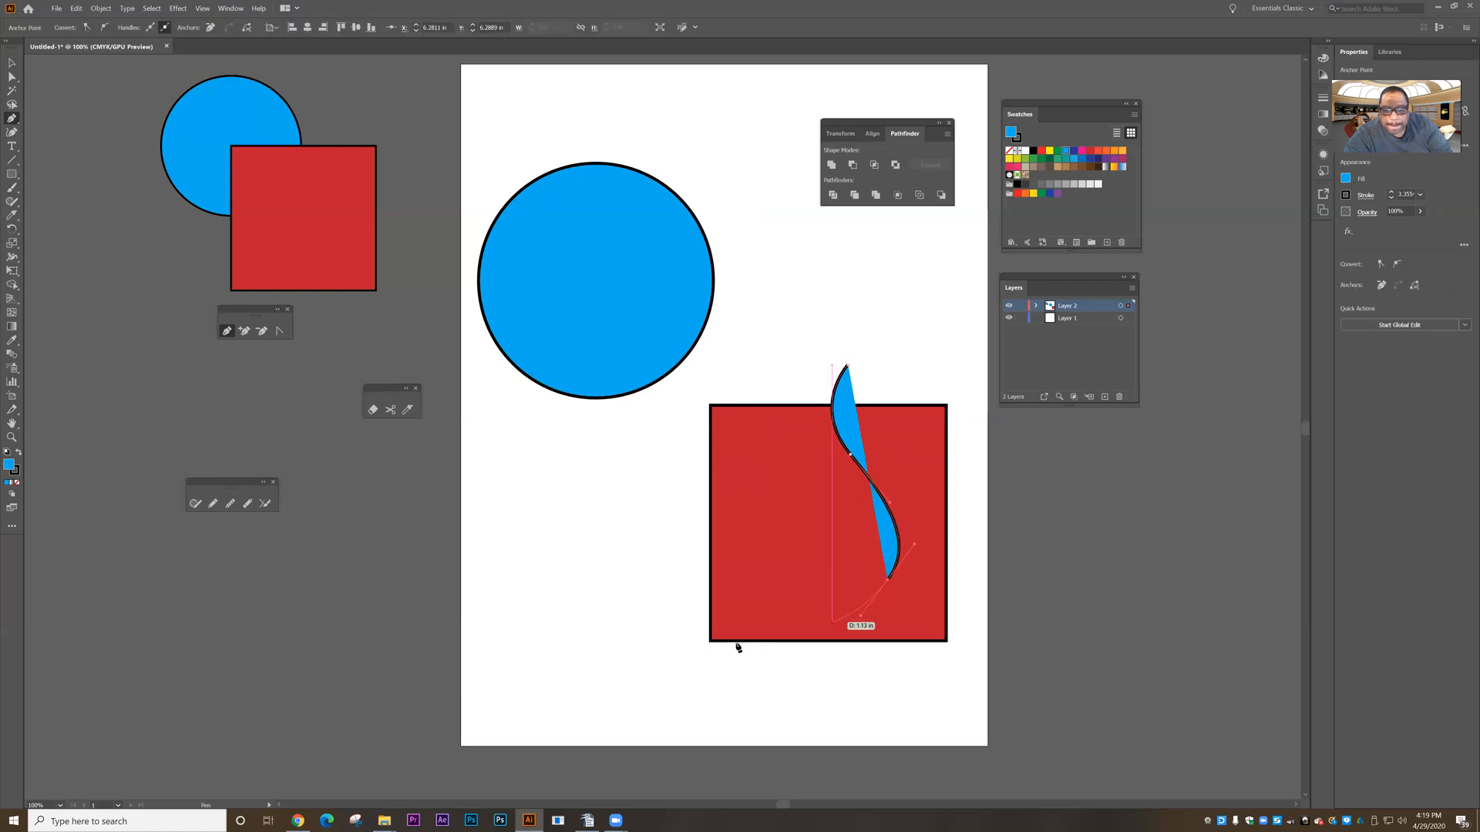
{"action": "left_click_drag", "start_coordinate": [681, 662], "coordinate": [620, 649]}
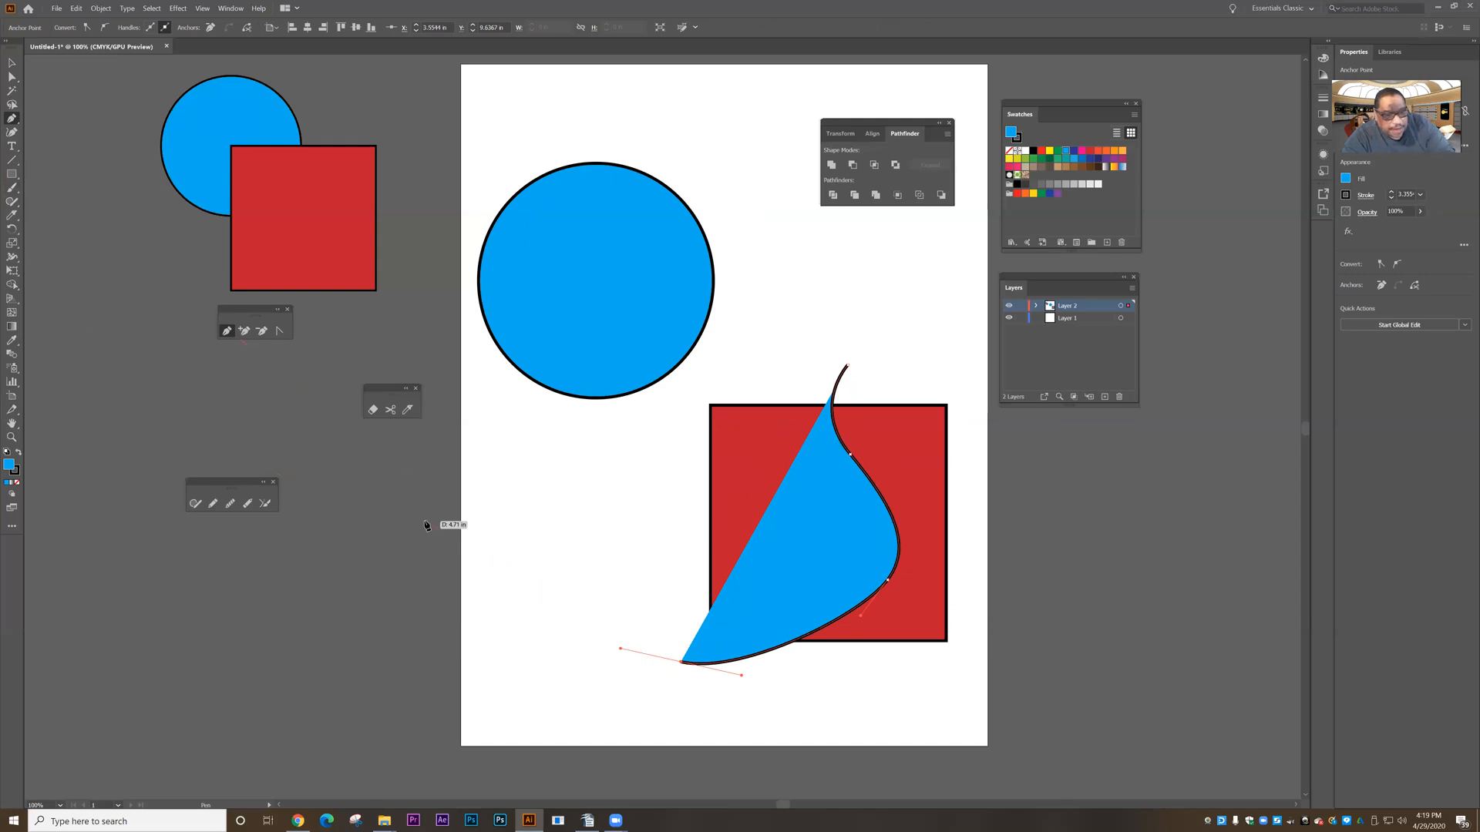
{"action": "left_click", "coordinate": [17, 483]}
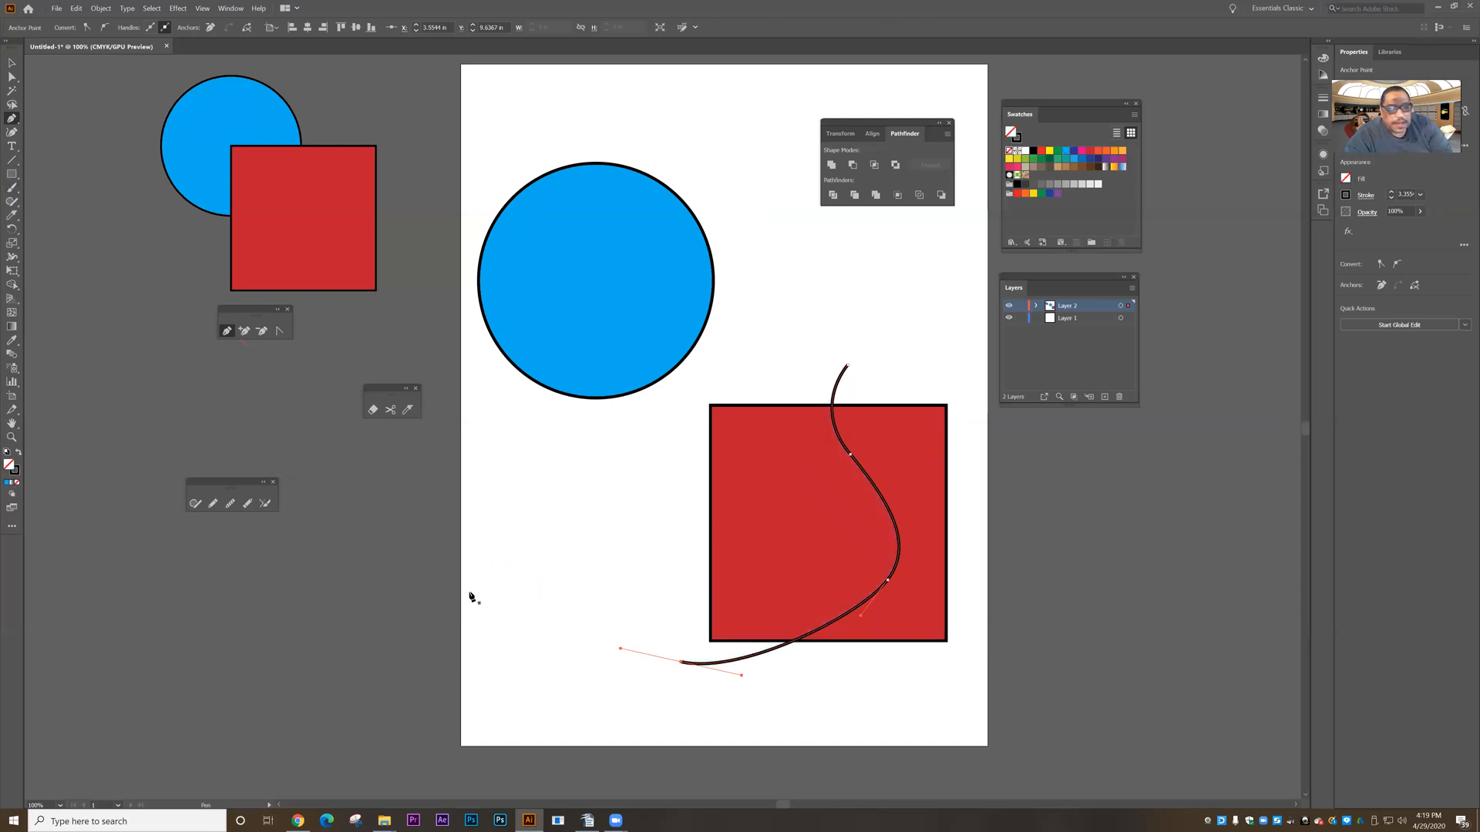
Cut the red square along the curved path with Divide Objects Below, and move the left piece away to the left.
{"action": "left_click", "coordinate": [11, 65]}
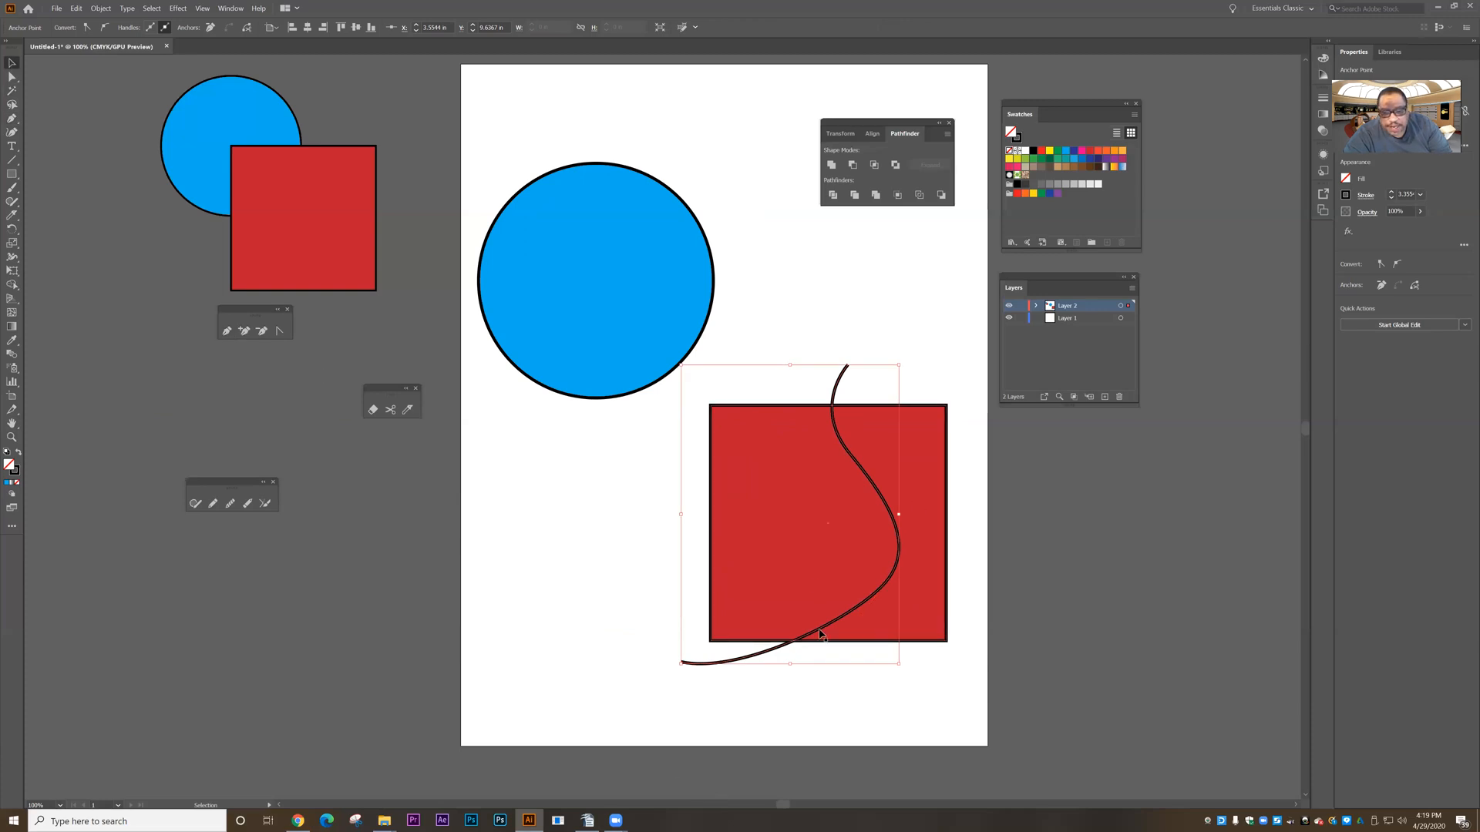
{"action": "left_click", "coordinate": [100, 9]}
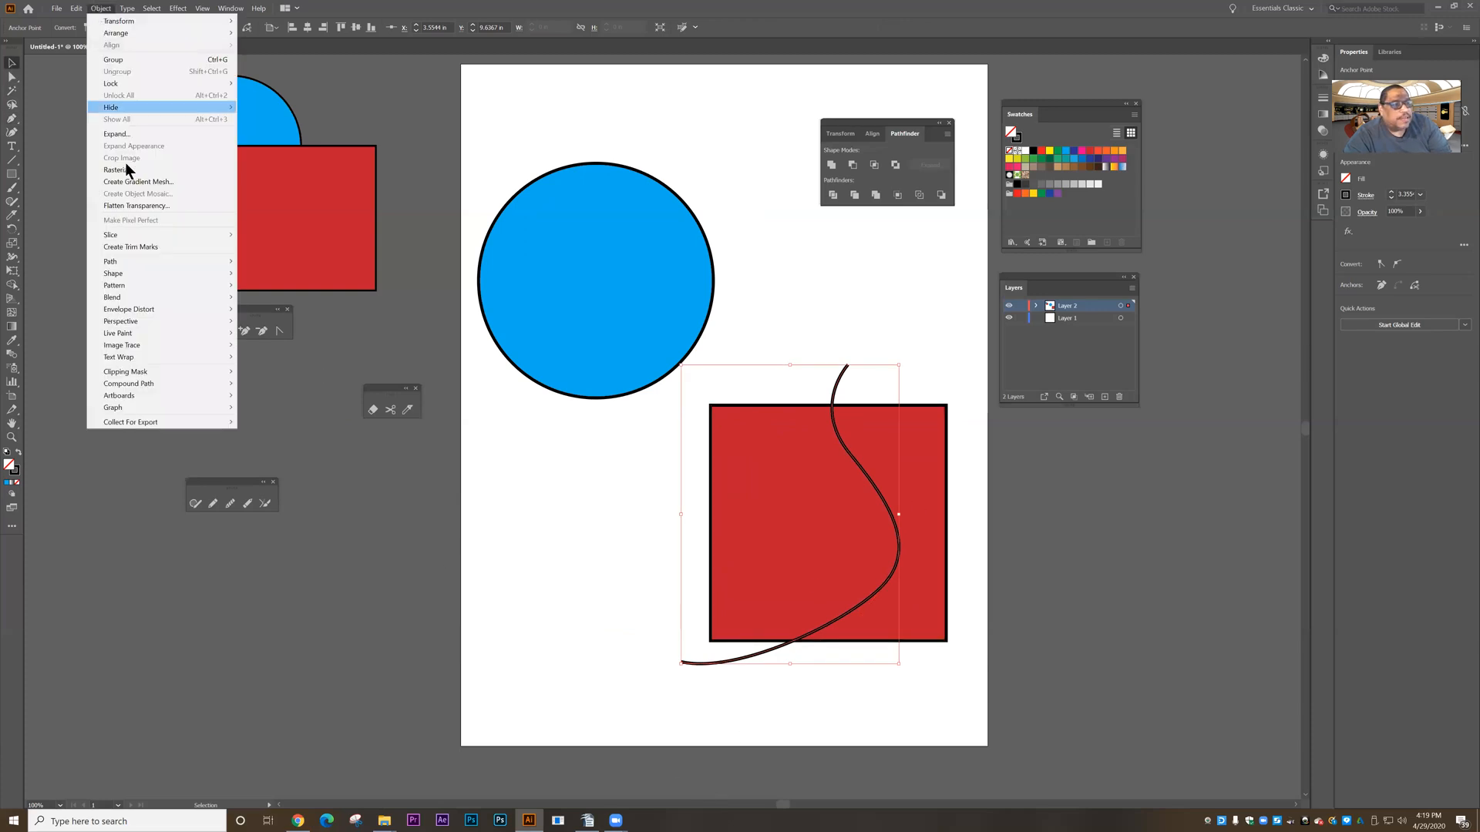
{"action": "mouse_move", "coordinate": [127, 260]}
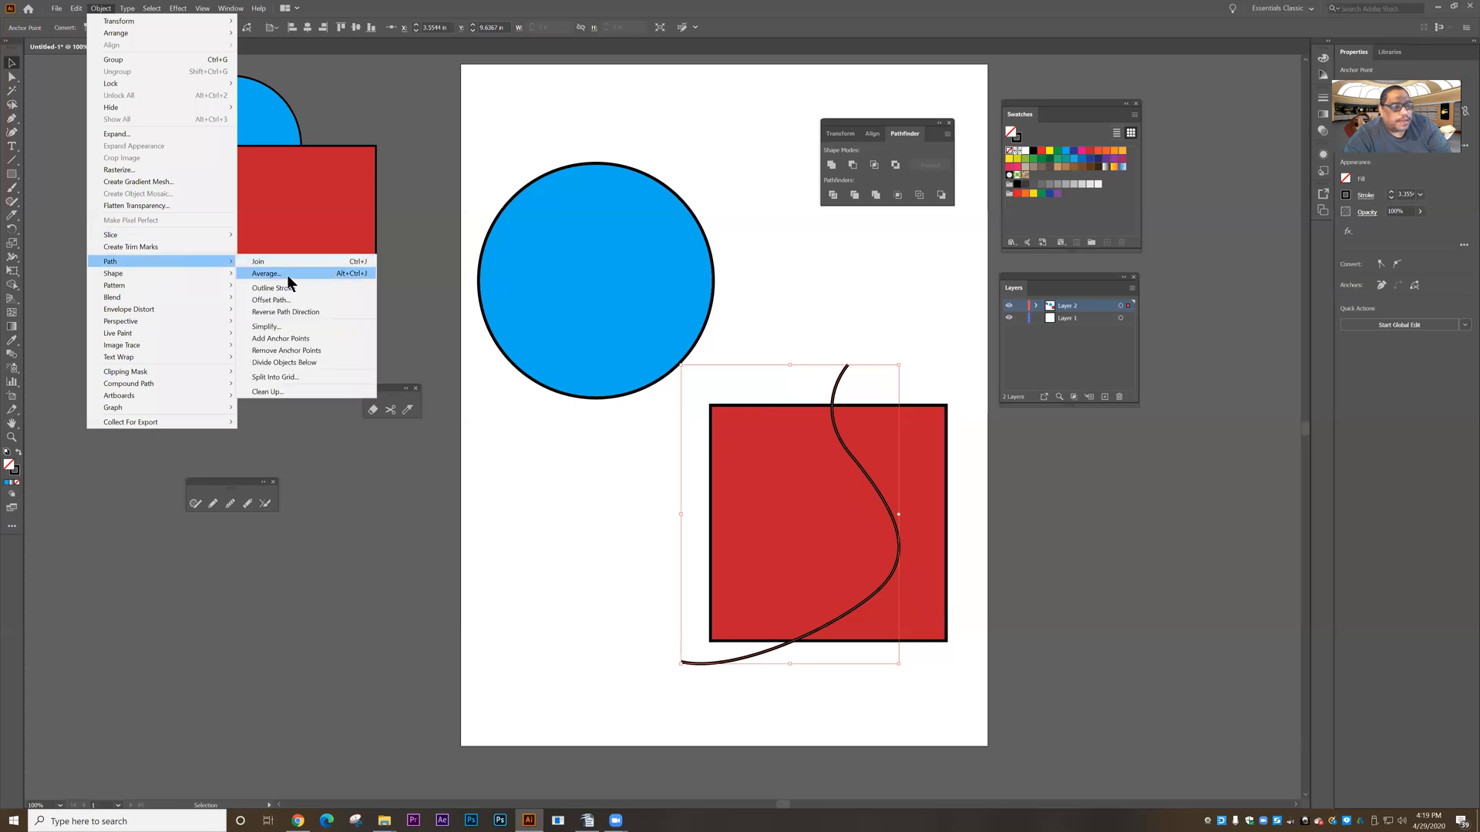
{"action": "left_click", "coordinate": [290, 362]}
{"action": "left_click", "coordinate": [580, 694]}
{"action": "left_click_drag", "start_coordinate": [761, 597], "coordinate": [675, 600]}
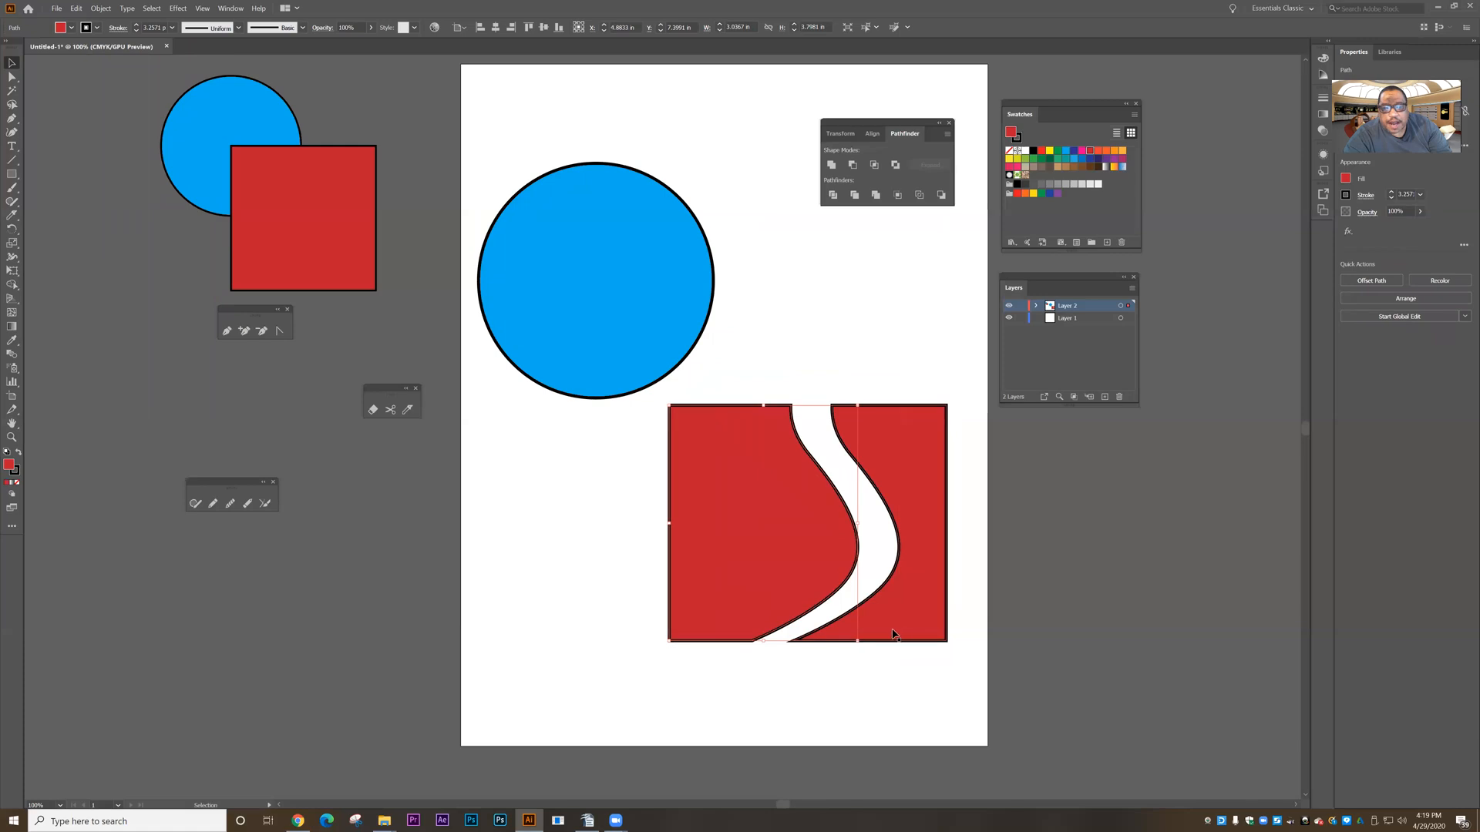
Undo the left piece's move, the curved division and the Pen path's curve segments.
{"action": "key", "text": "ctrl+z"}
{"action": "key", "text": "ctrl+z"}
{"action": "key", "text": "ctrl+z"}
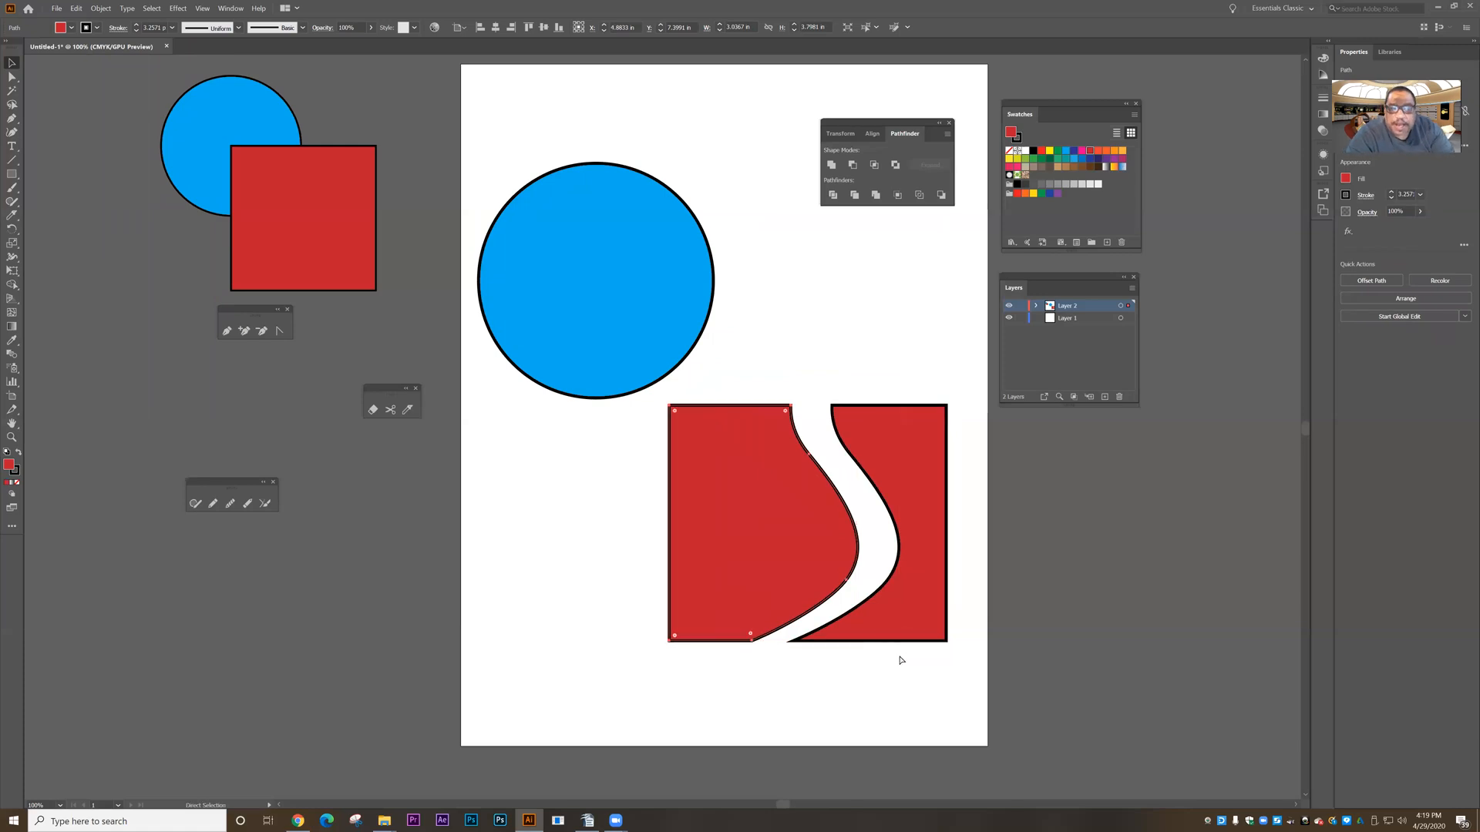
{"action": "key", "text": "ctrl+z"}
{"action": "key", "text": "ctrl+z"}
{"action": "key", "text": "ctrl+z"}
{"action": "key", "text": "ctrl+z"}
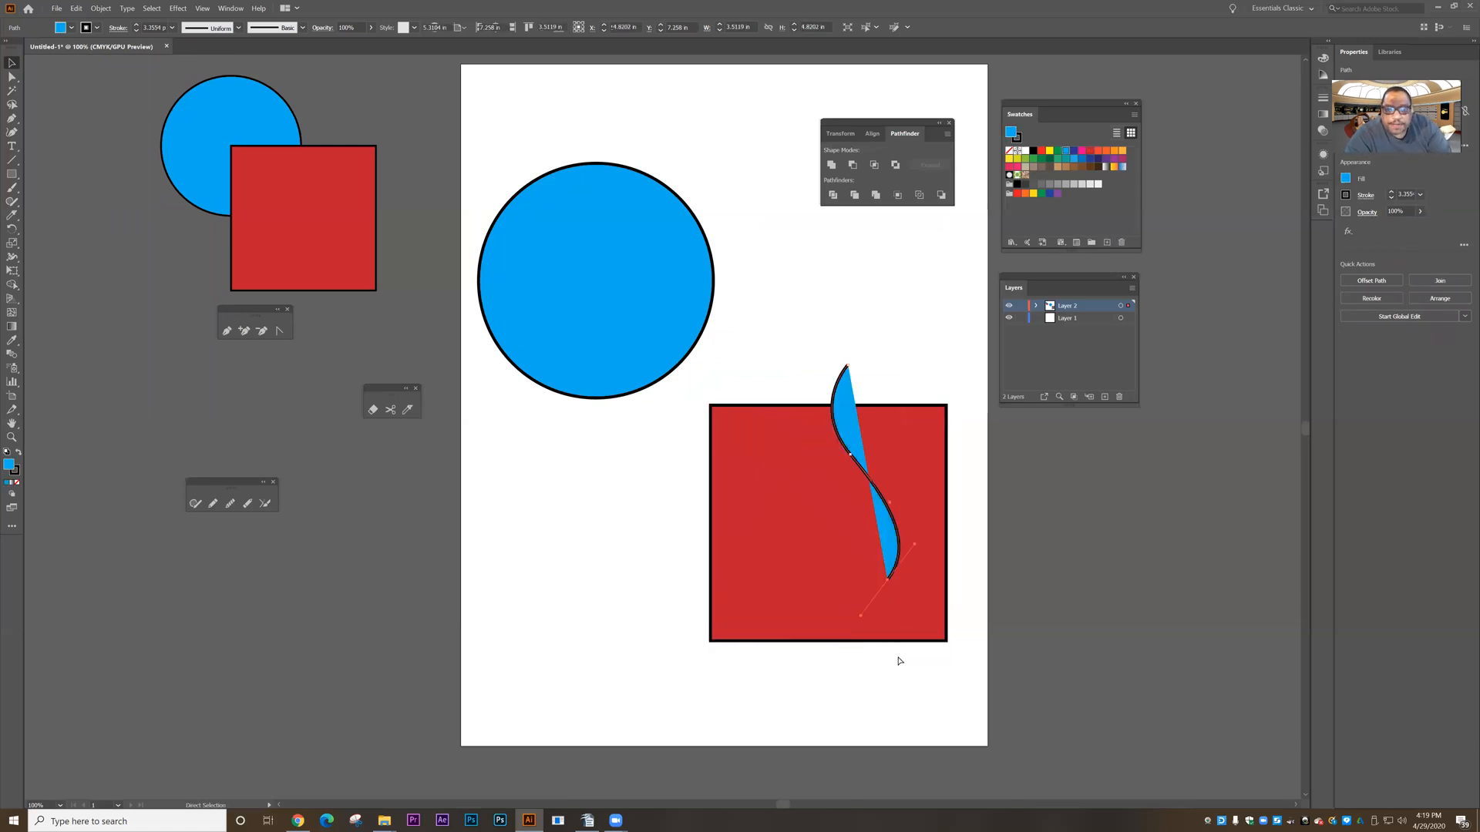
{"action": "key", "text": "v"}
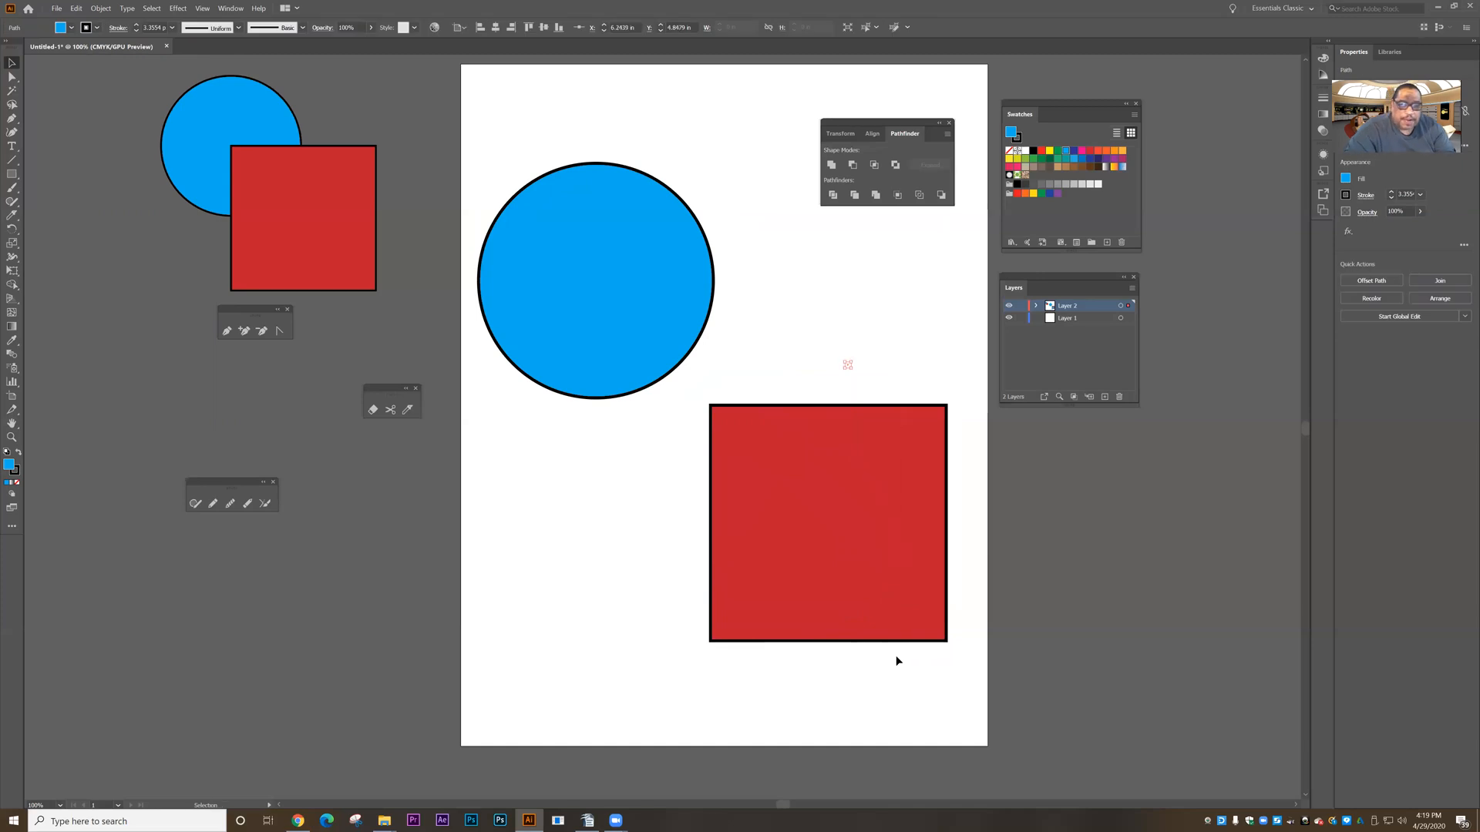